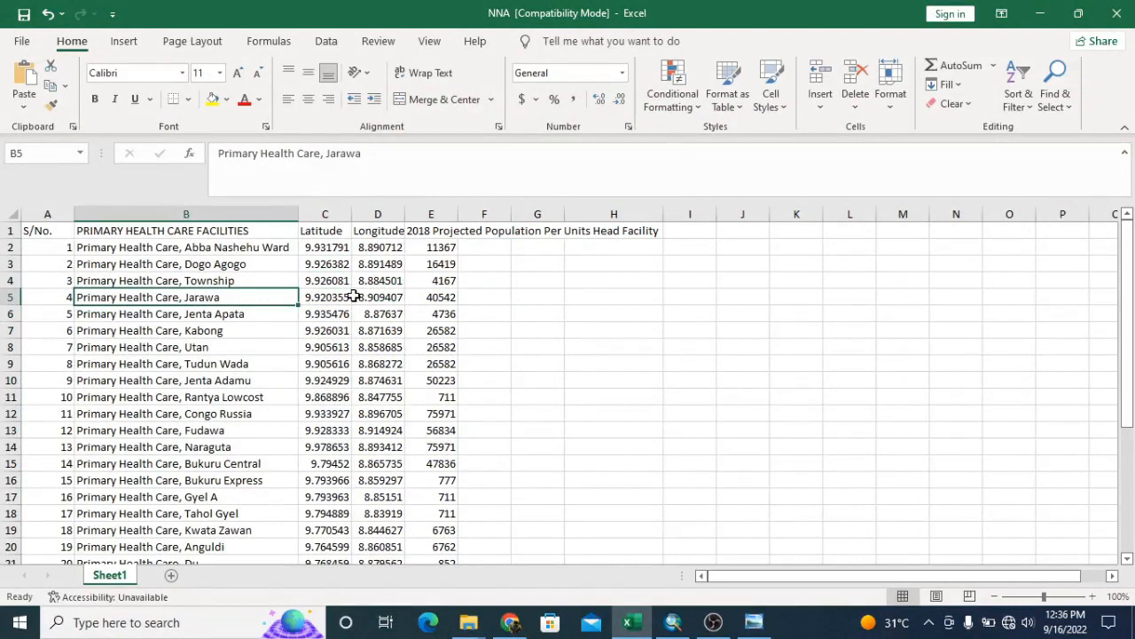
Examine the primary health care facility list and its latitude, longitude and 2018 projected population columns
click(142, 252)
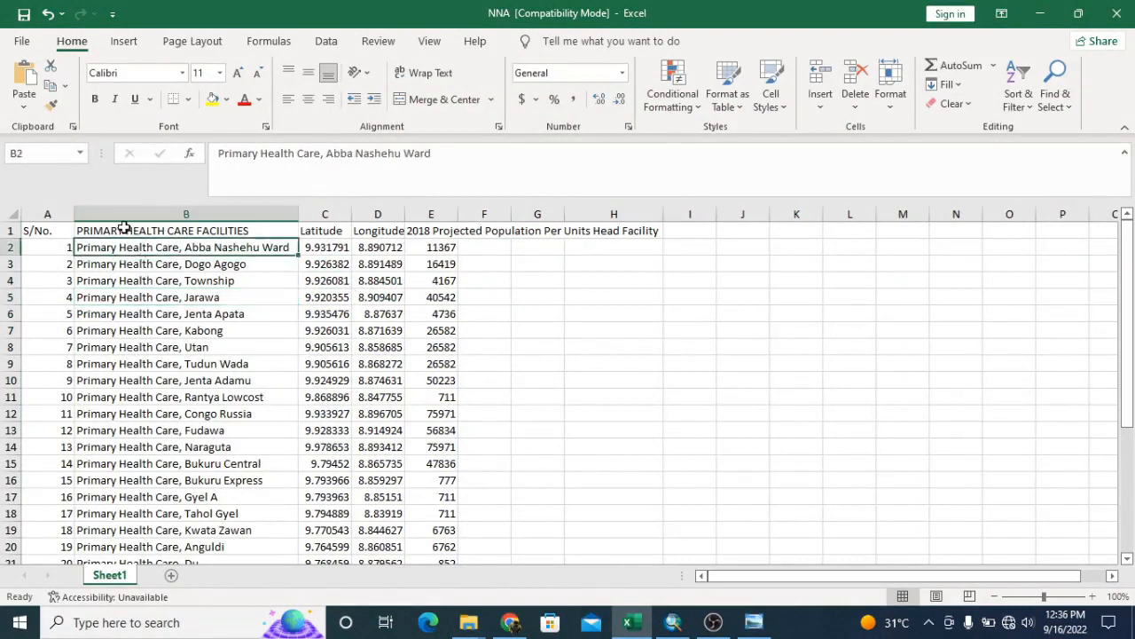
click(124, 229)
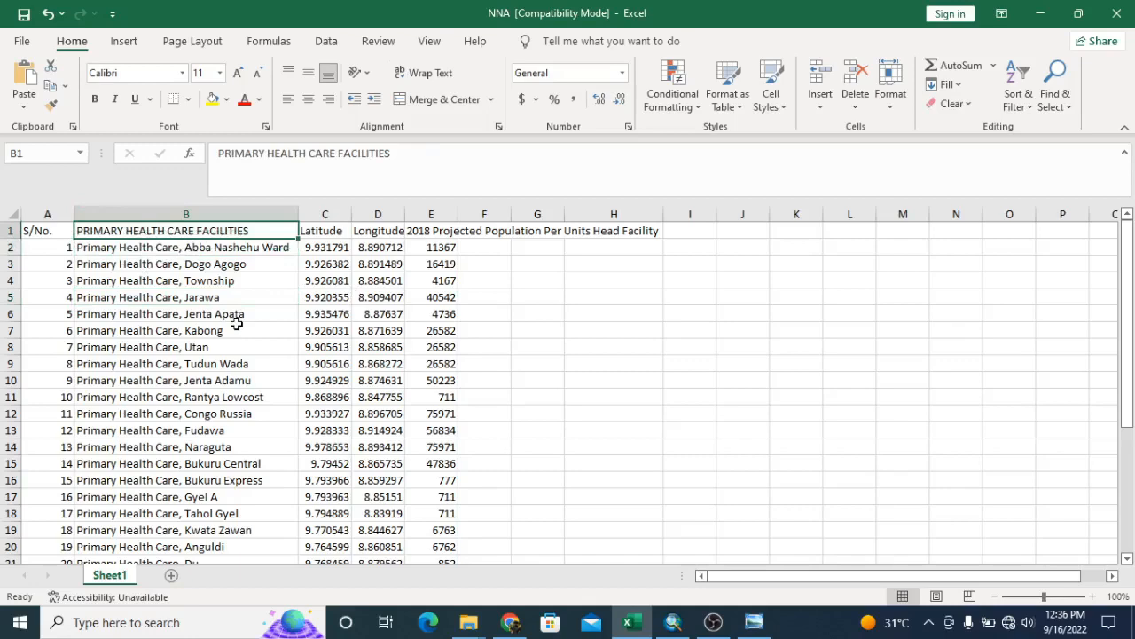
scroll(638, 377, down, 5)
scroll(638, 377, up, 5)
click(323, 225)
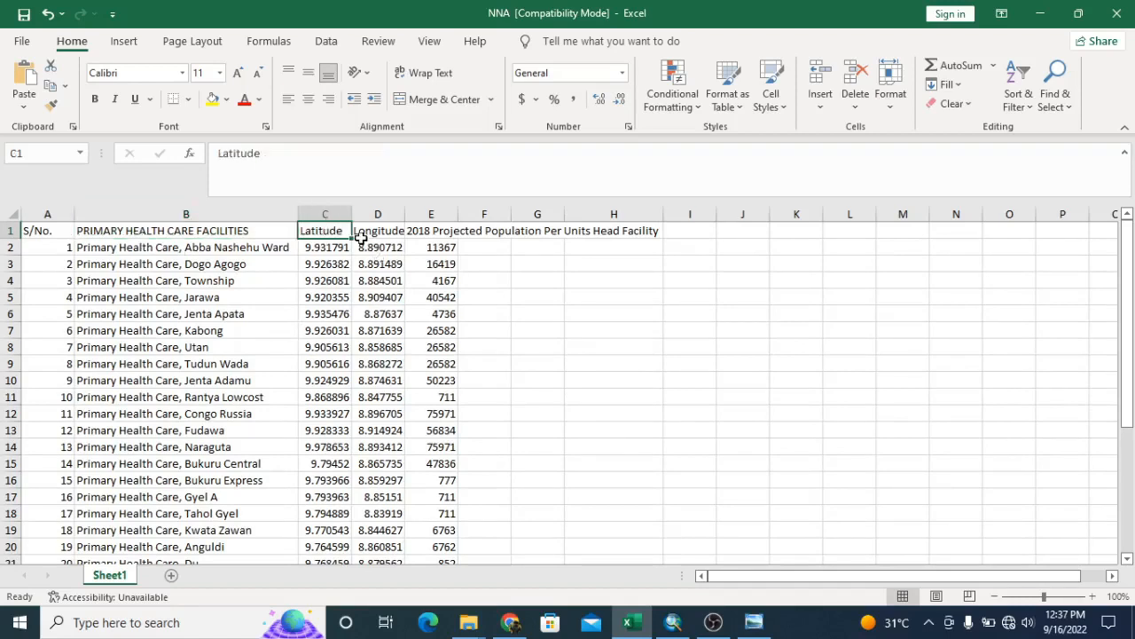
click(376, 232)
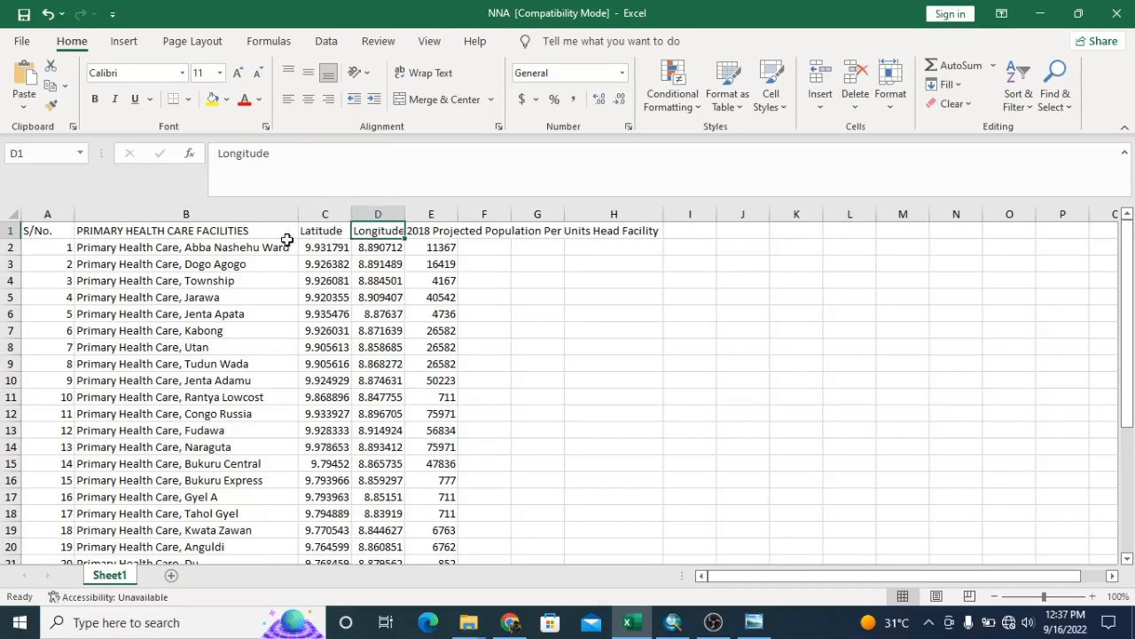
click(343, 230)
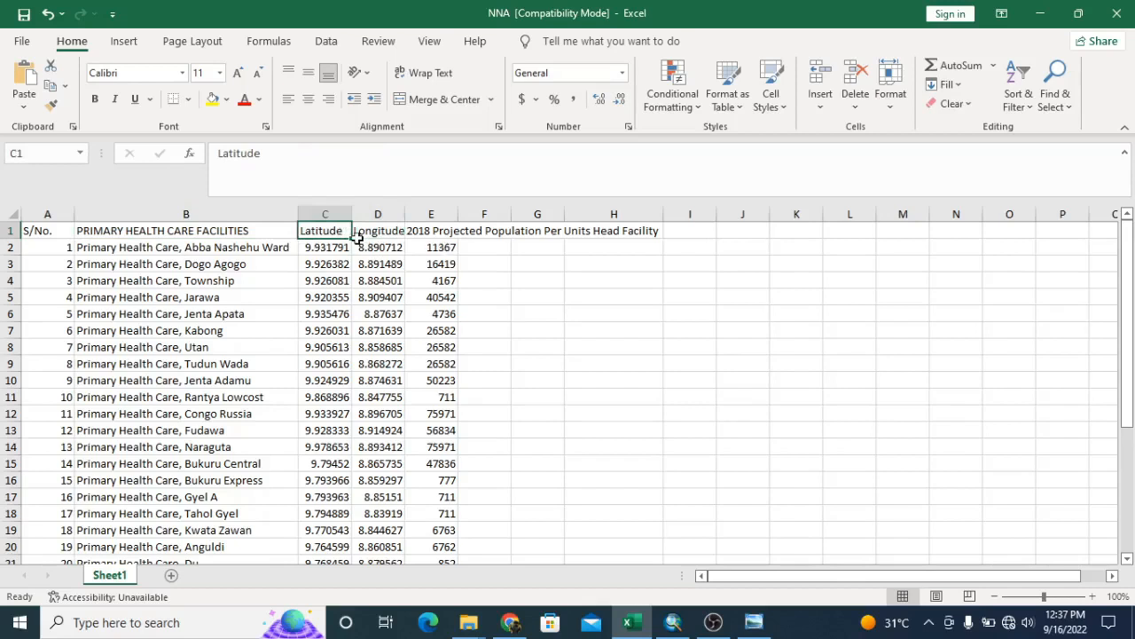
click(439, 233)
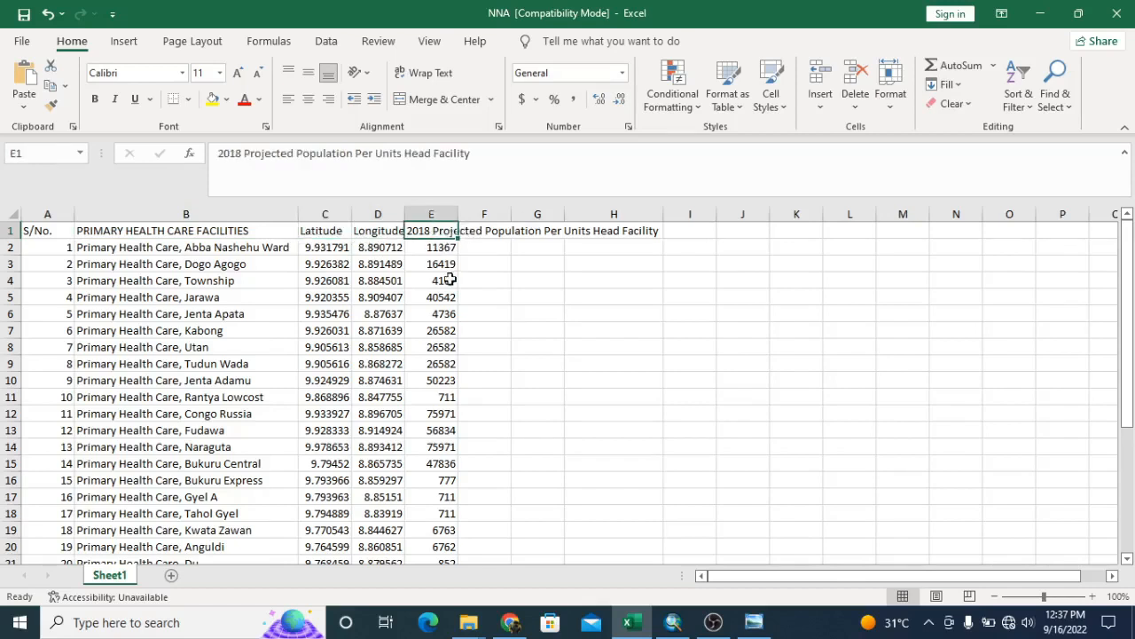
click(326, 231)
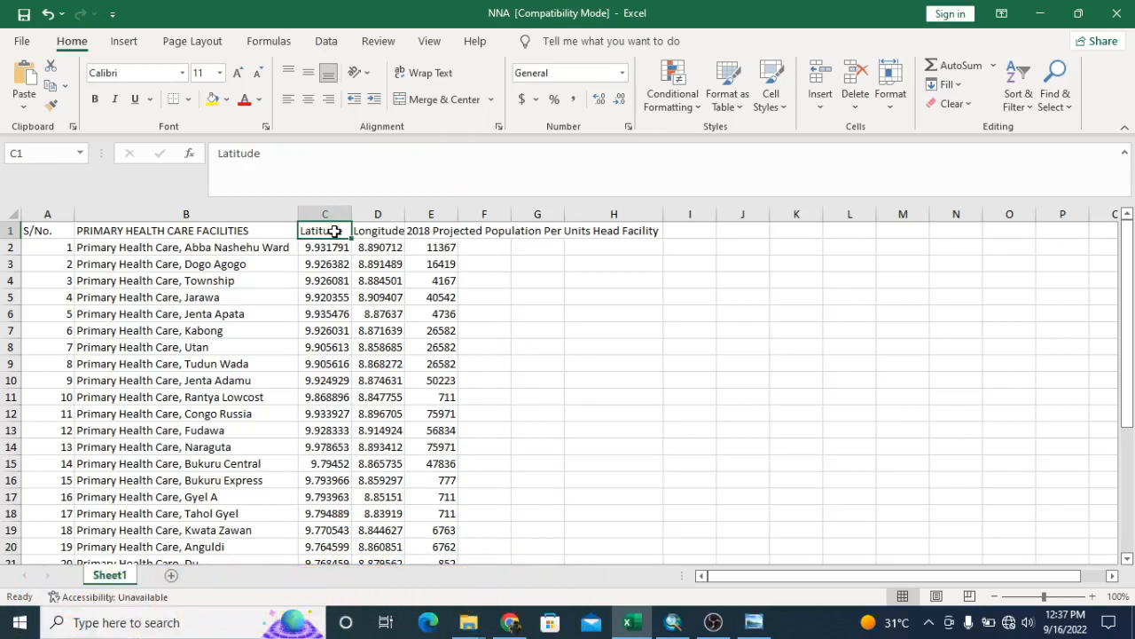
click(381, 230)
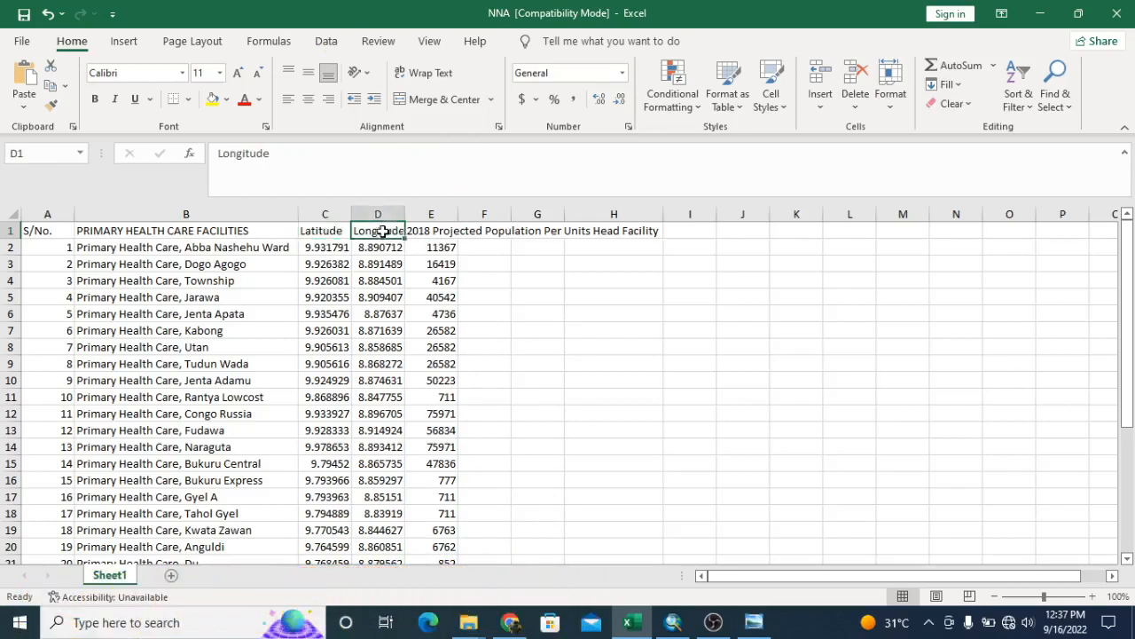
Rename the Latitude column heading to Y and the Longitude column heading to X
click(311, 230)
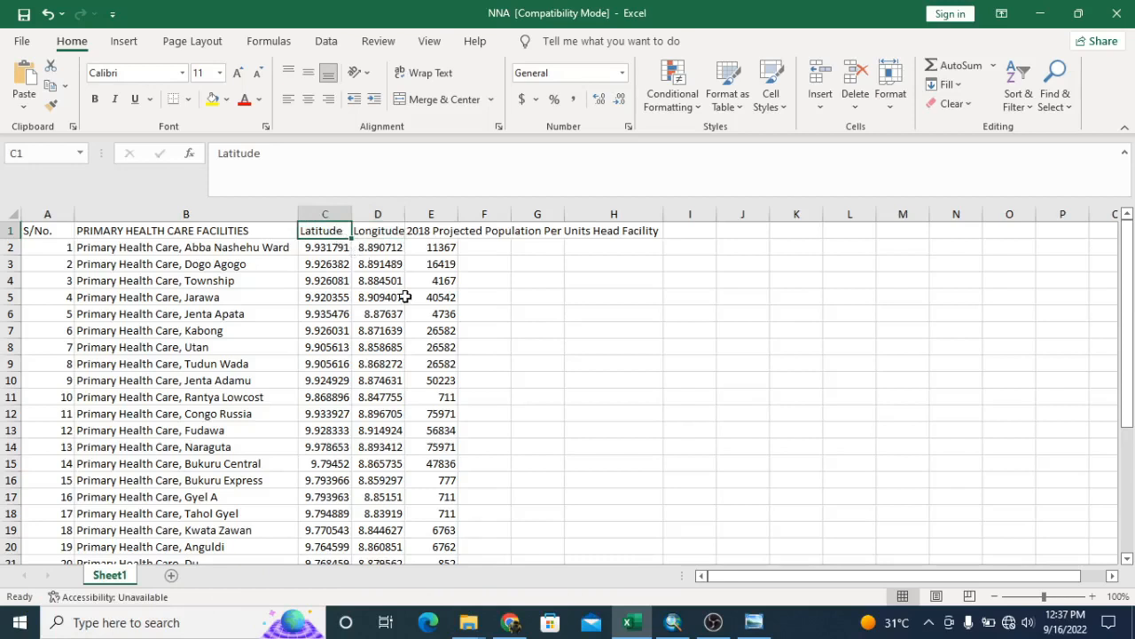
text(Y)
click(527, 279)
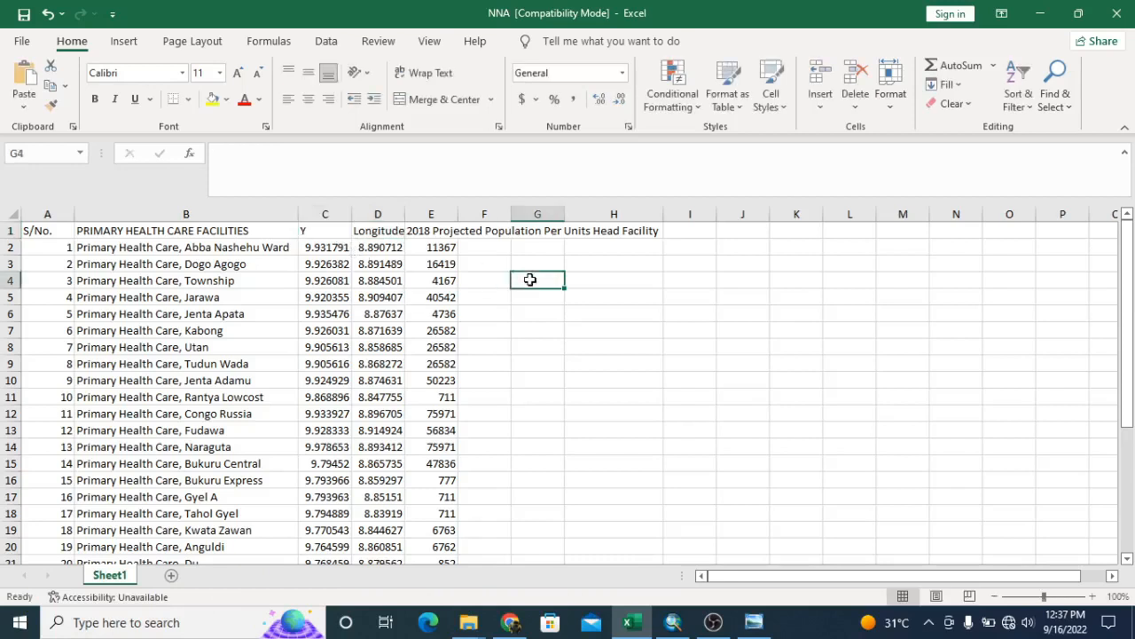
click(387, 232)
text(X)
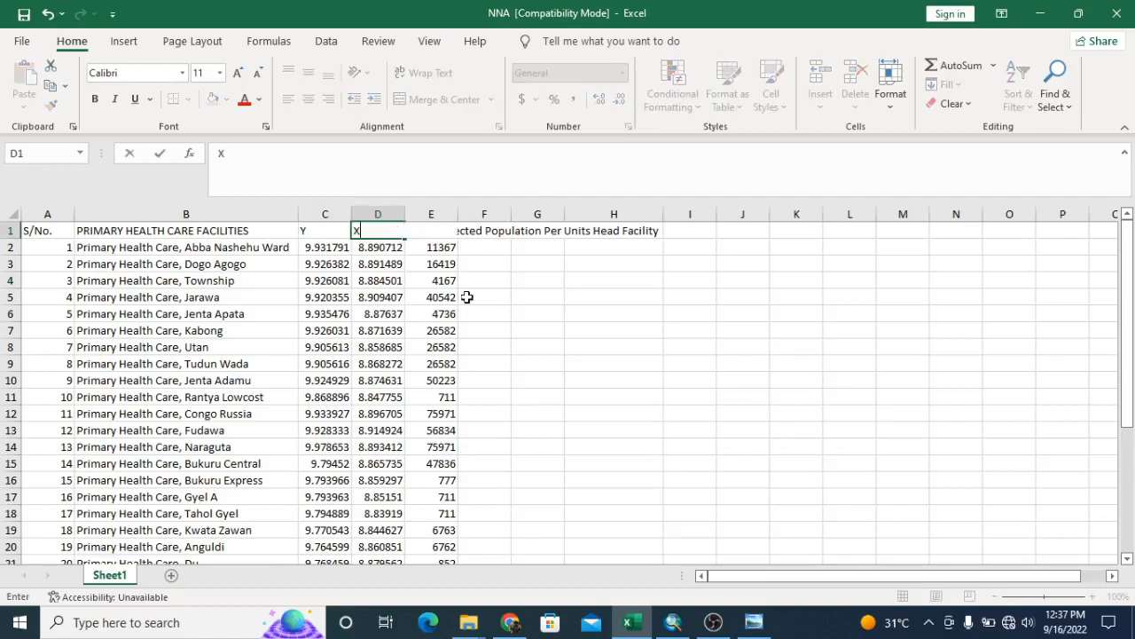
click(551, 286)
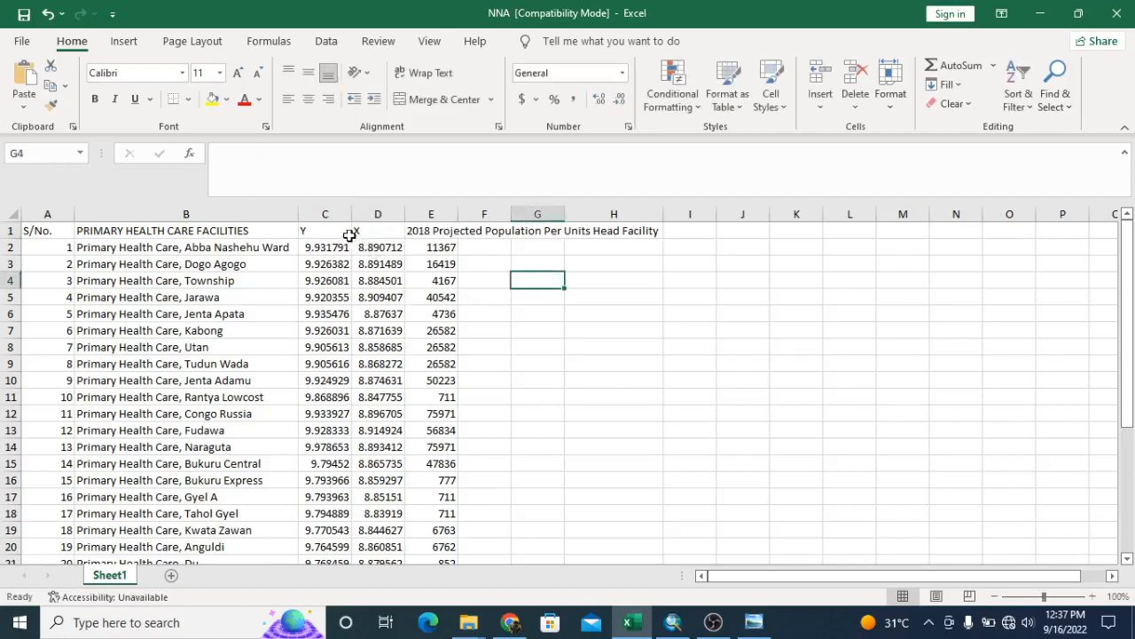
Examine the Y and X headings, the population column and the format of the coordinate values listed for the facilities
click(304, 230)
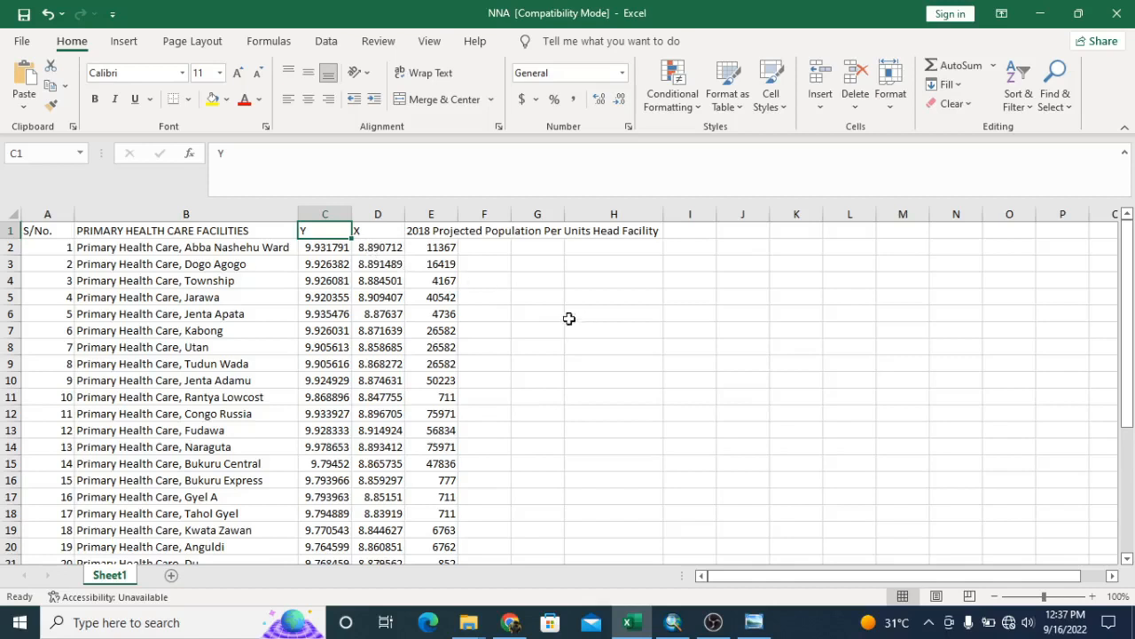
click(433, 234)
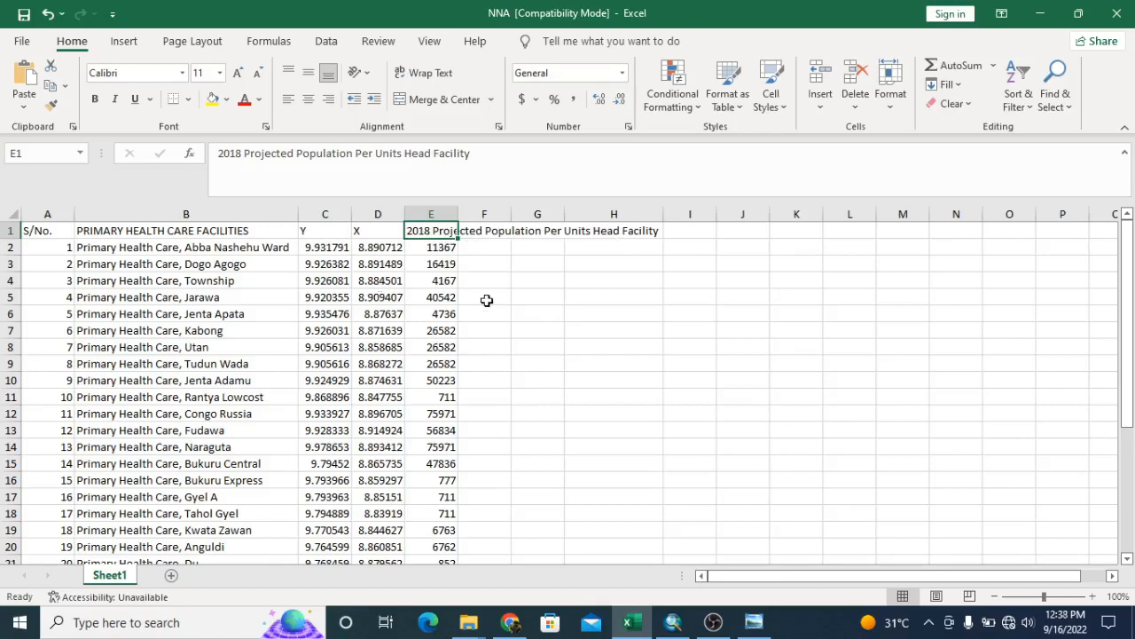
click(477, 259)
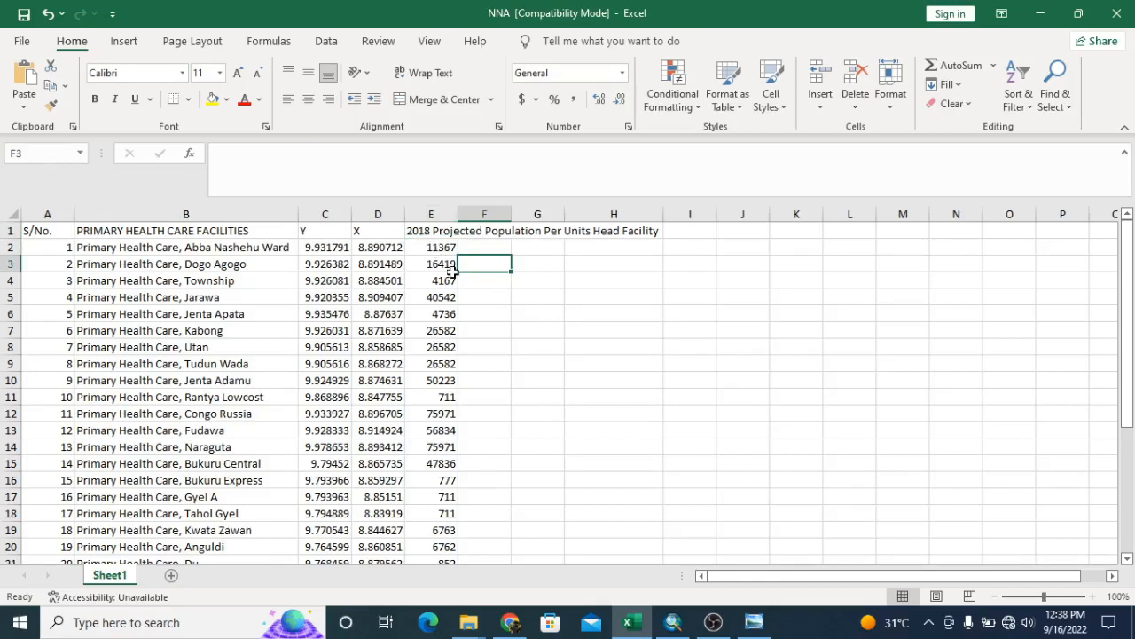
click(316, 232)
click(317, 278)
click(321, 248)
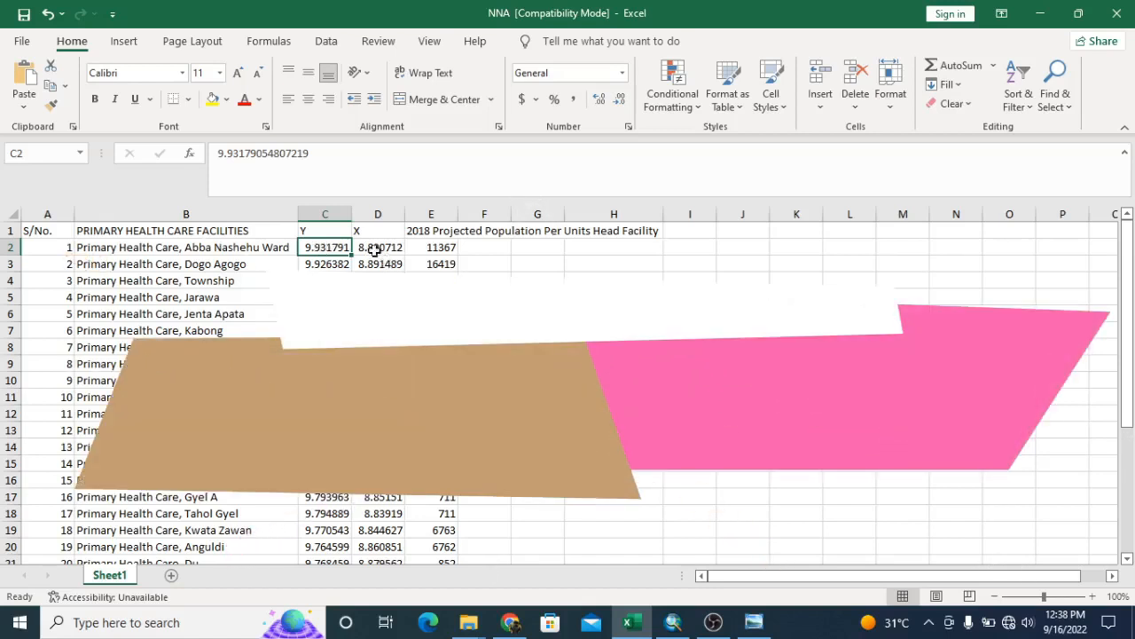
click(374, 251)
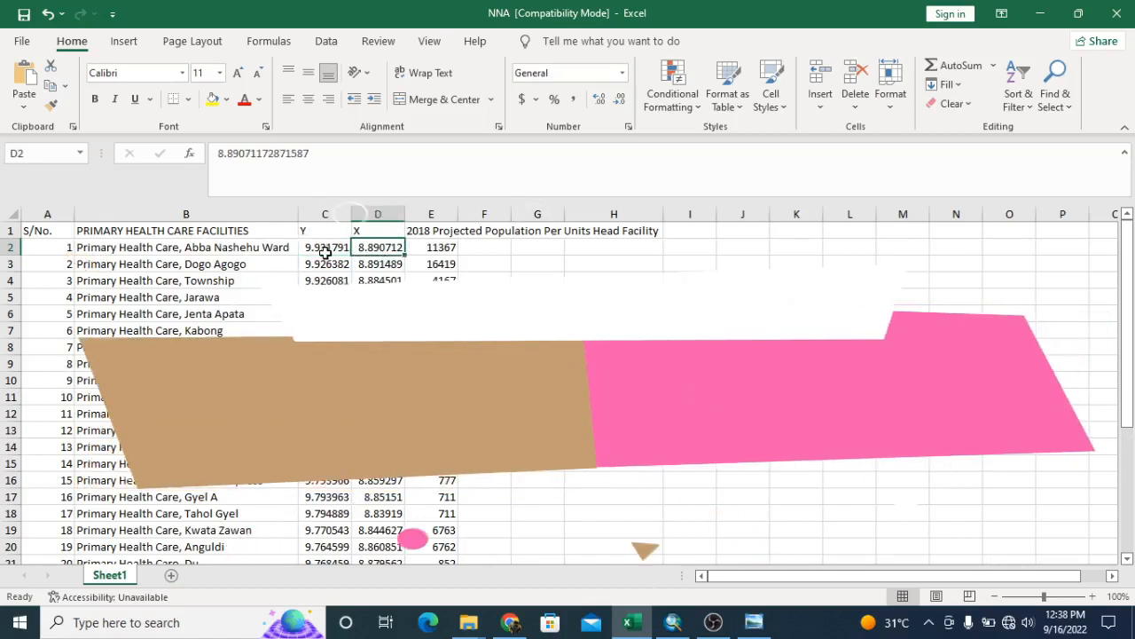
click(326, 252)
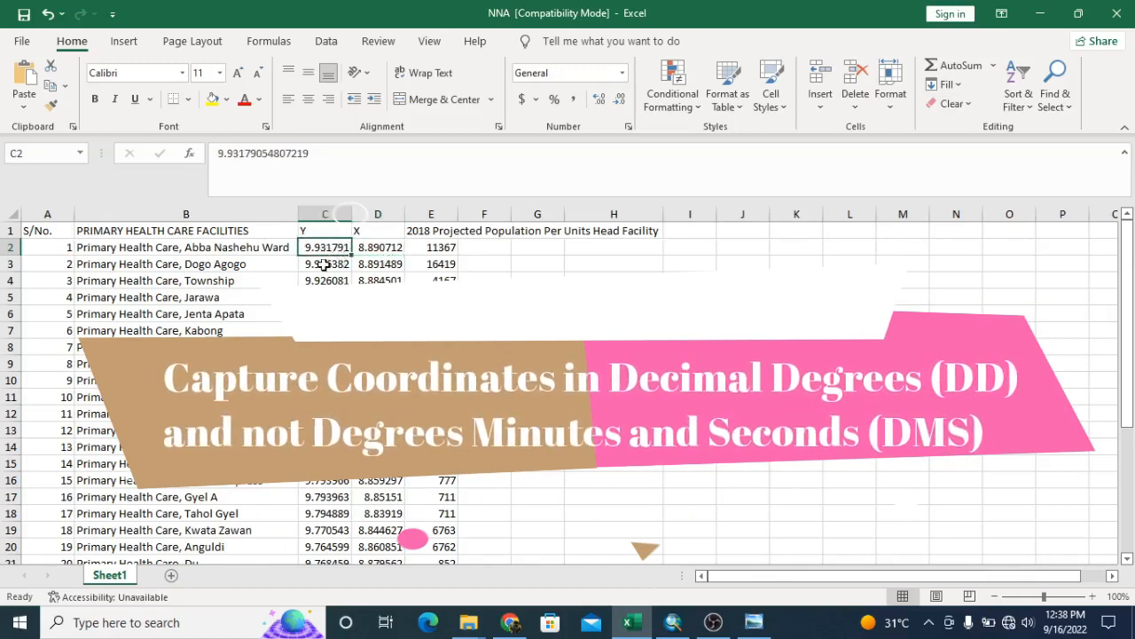
drag(232, 314, 259, 325)
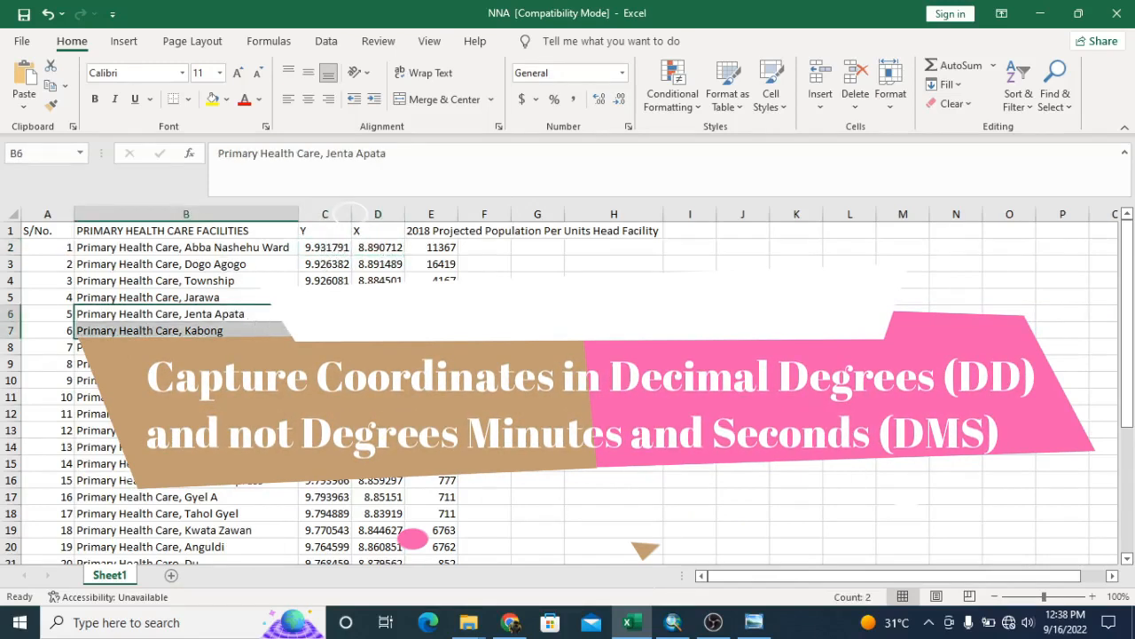
click(316, 253)
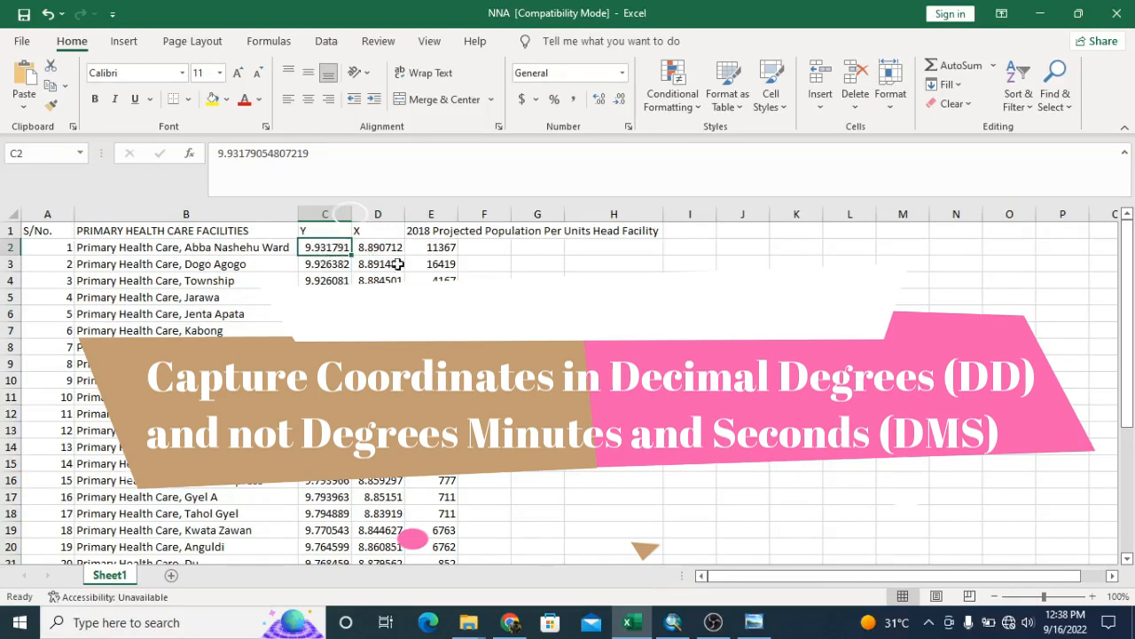
click(329, 263)
click(326, 247)
click(377, 249)
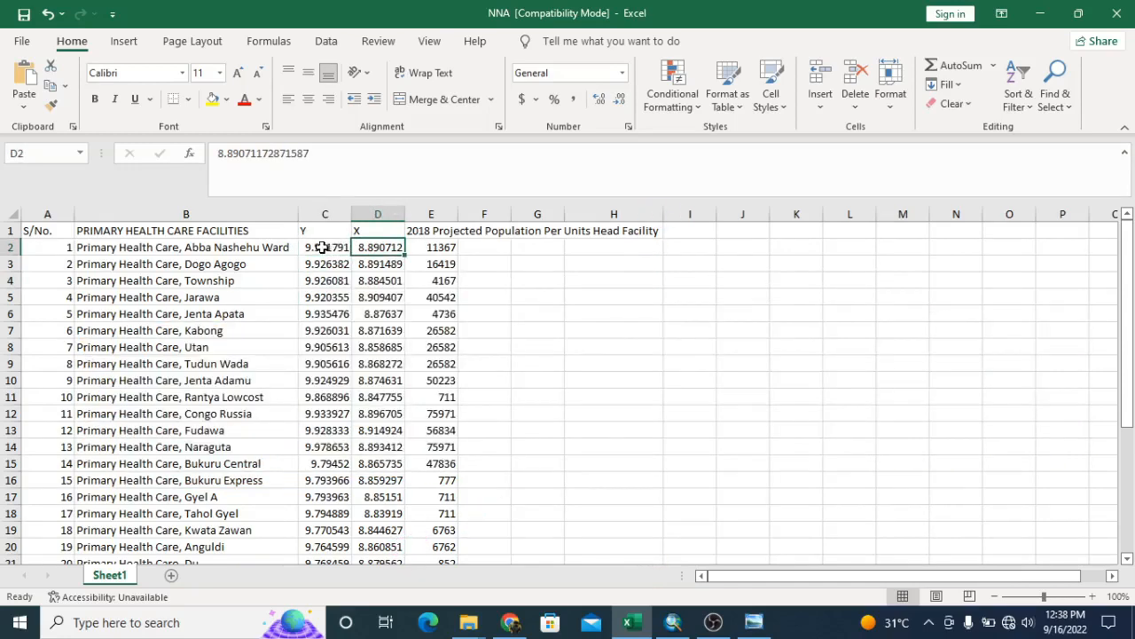
click(325, 329)
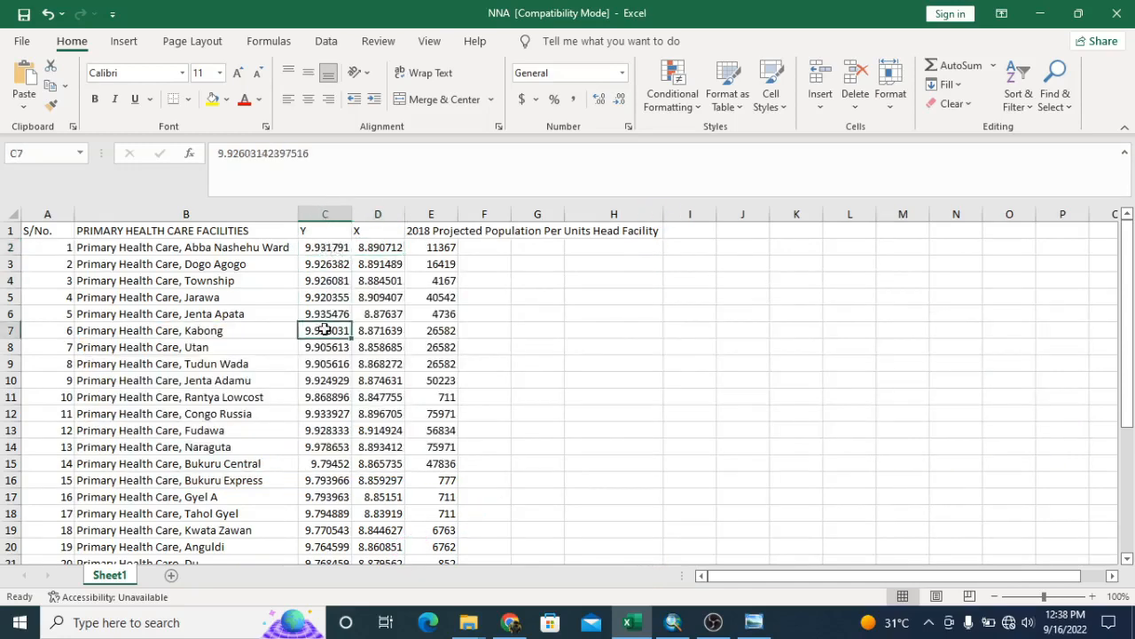
click(317, 247)
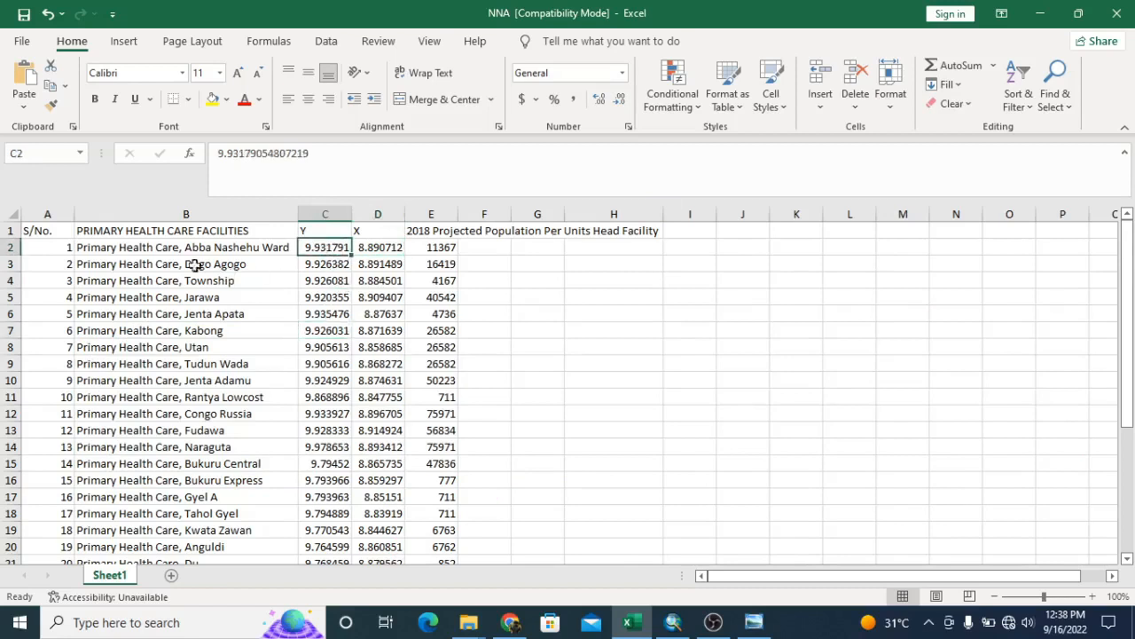
click(111, 246)
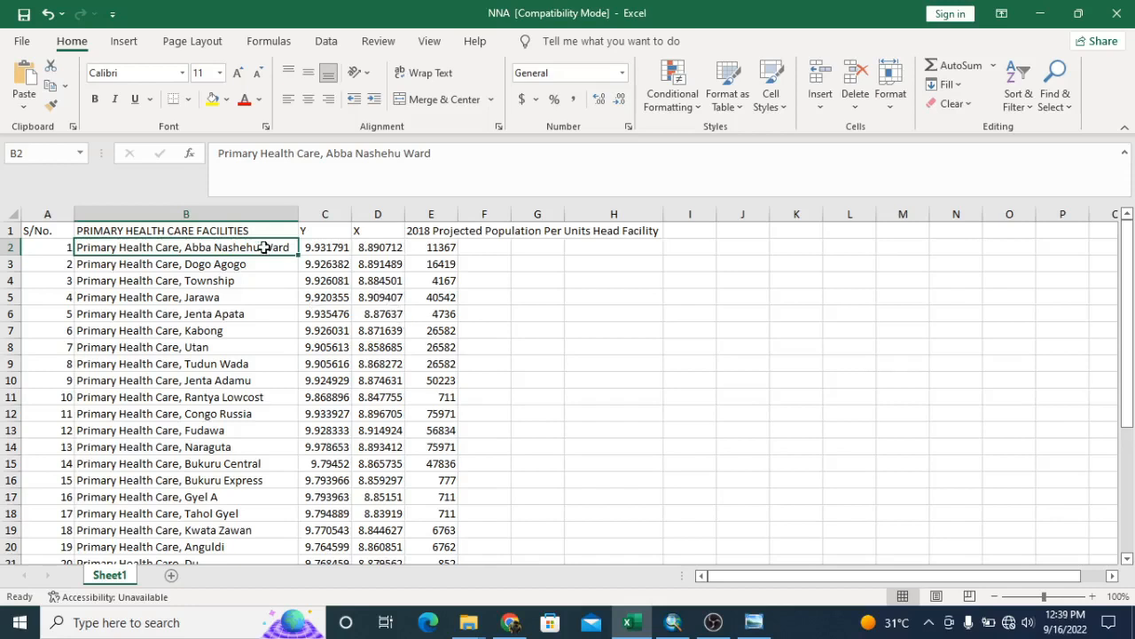
Save a copy of the workbook as NNACoordinates in the MapInstinct NNA folder, in Excel 97-2003 Workbook format
click(23, 44)
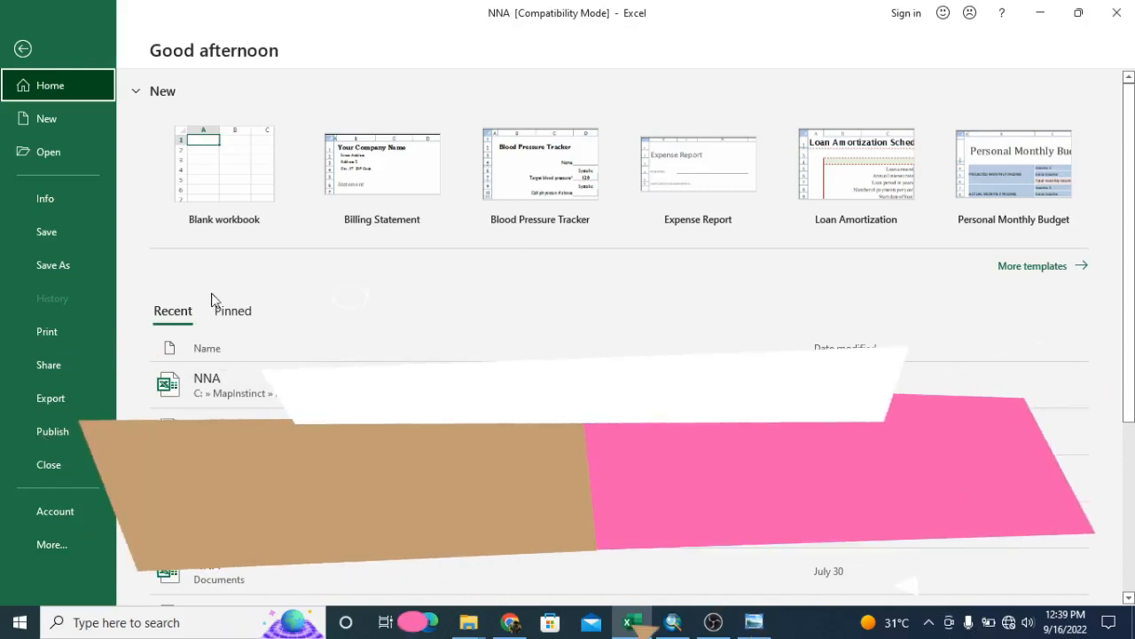
click(275, 401)
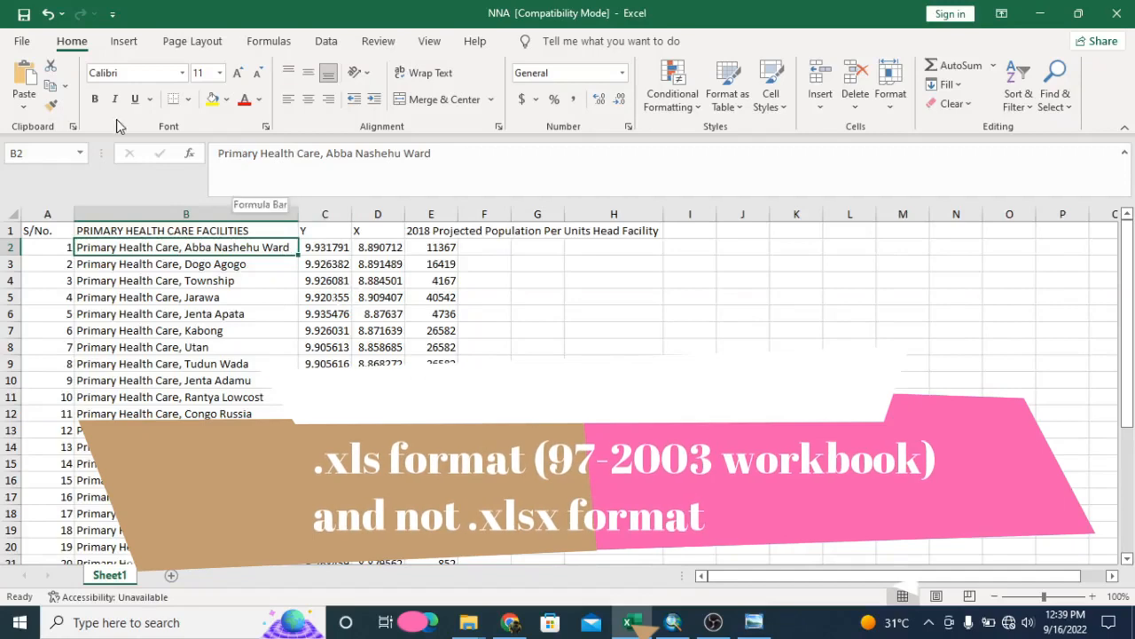
click(22, 45)
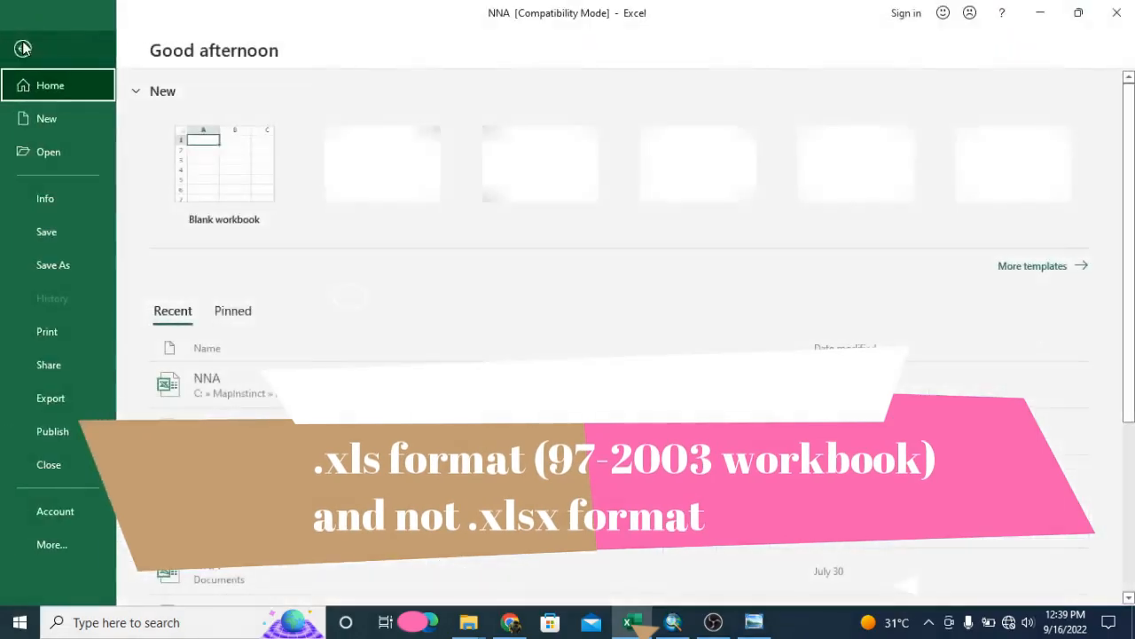
click(68, 260)
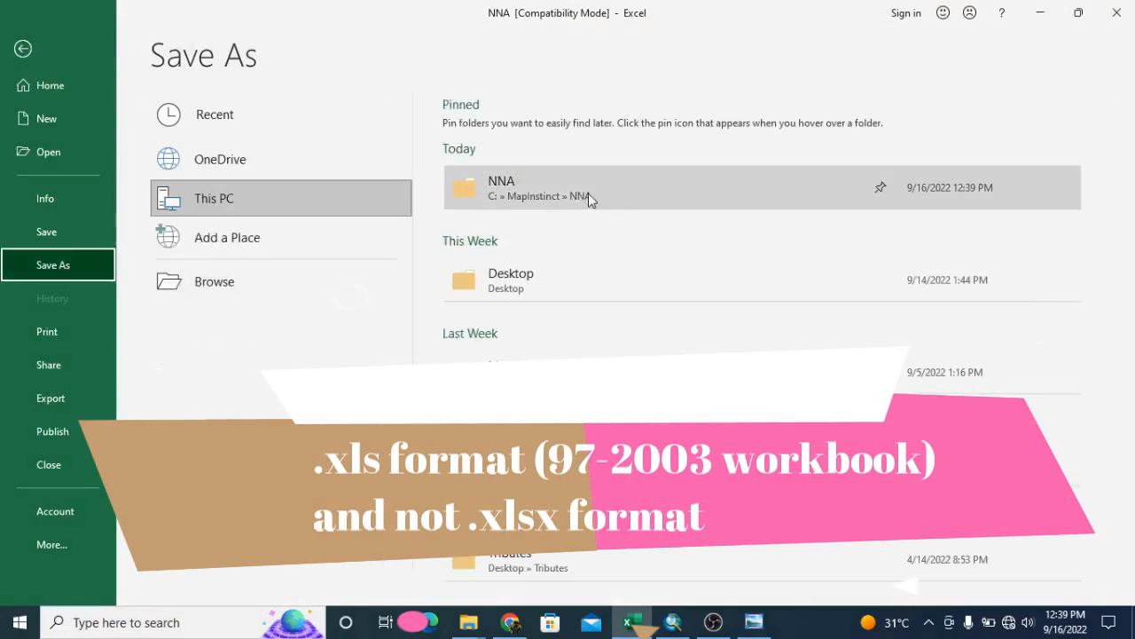
click(588, 192)
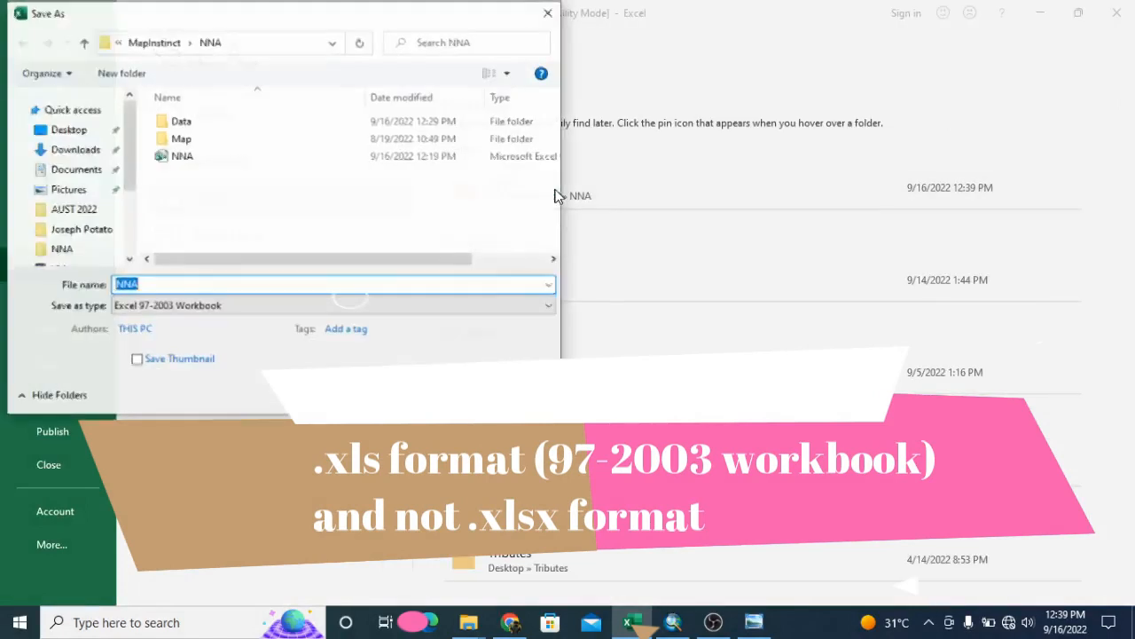
click(150, 285)
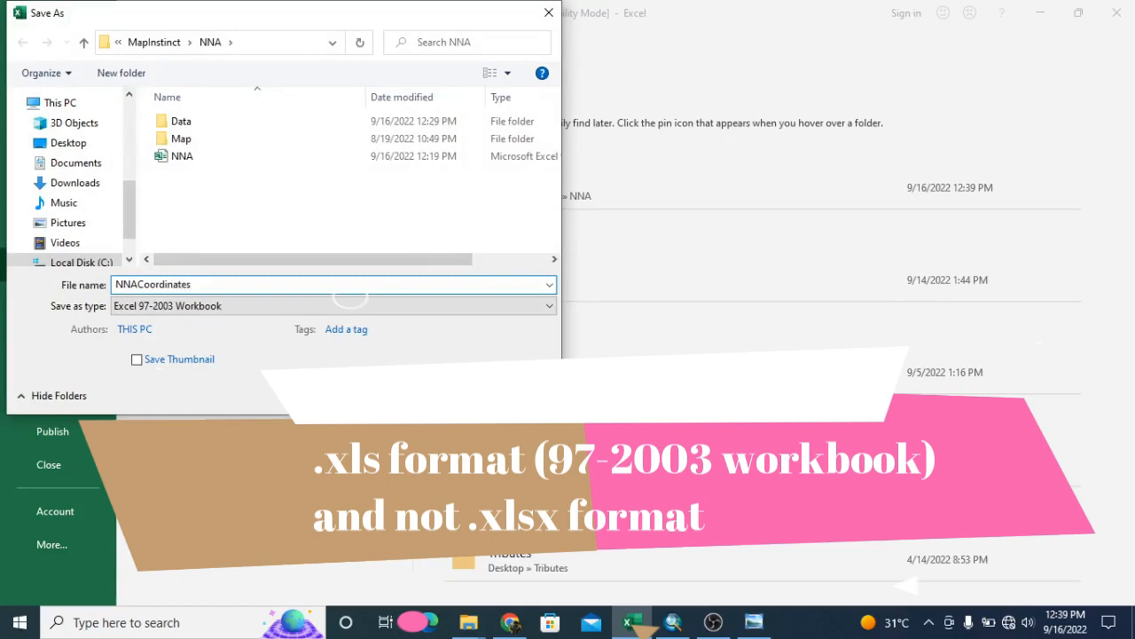
text(Coordinates)
click(184, 306)
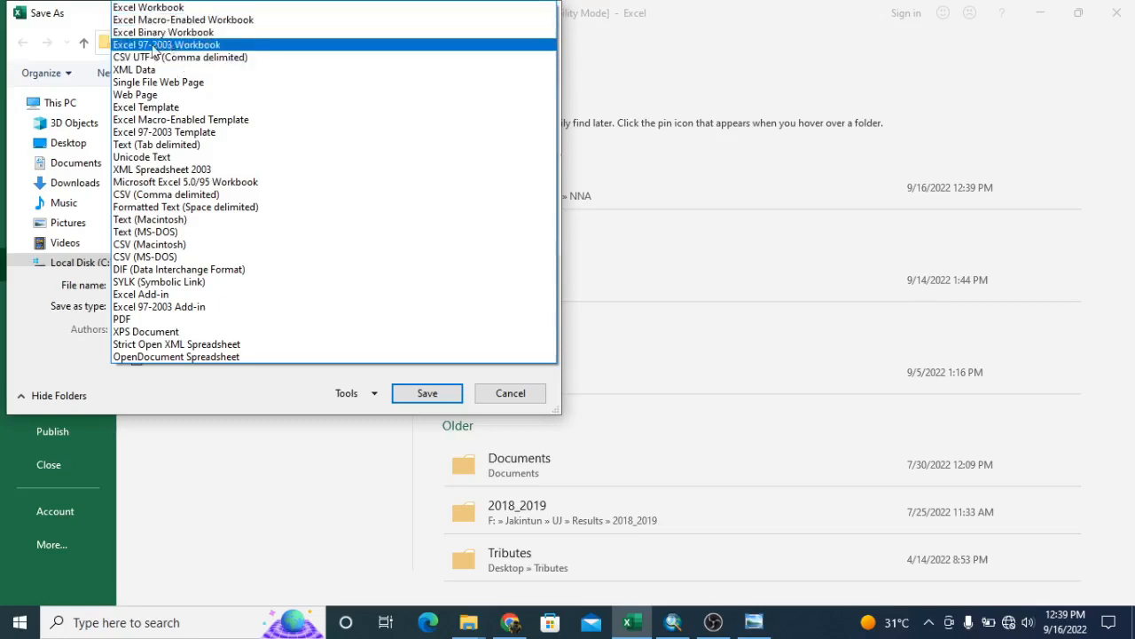
click(154, 49)
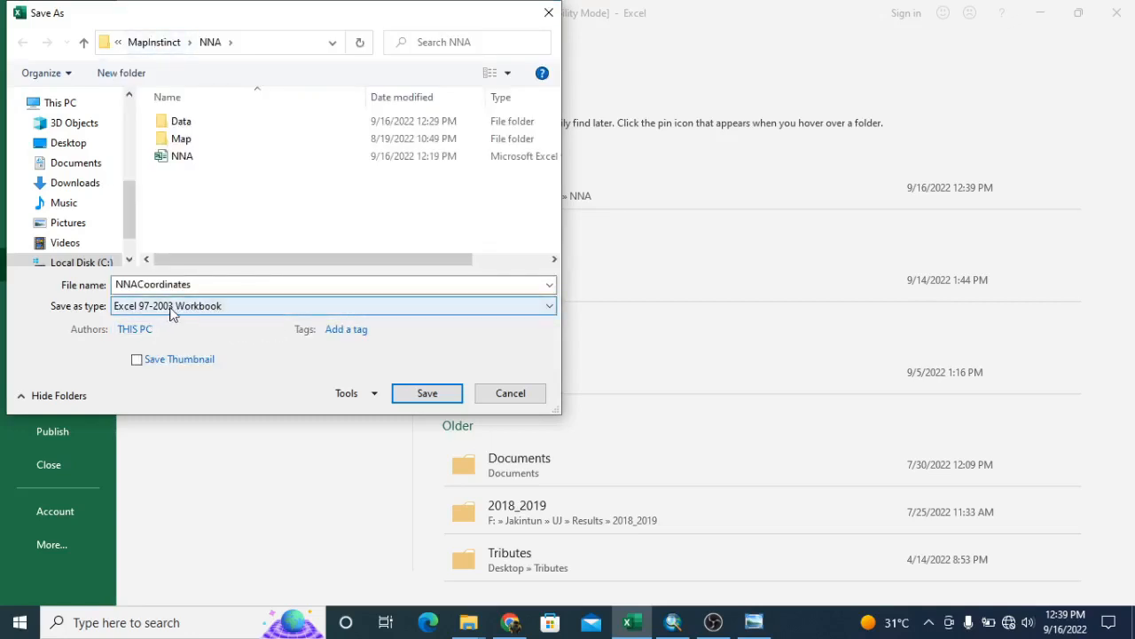
click(422, 388)
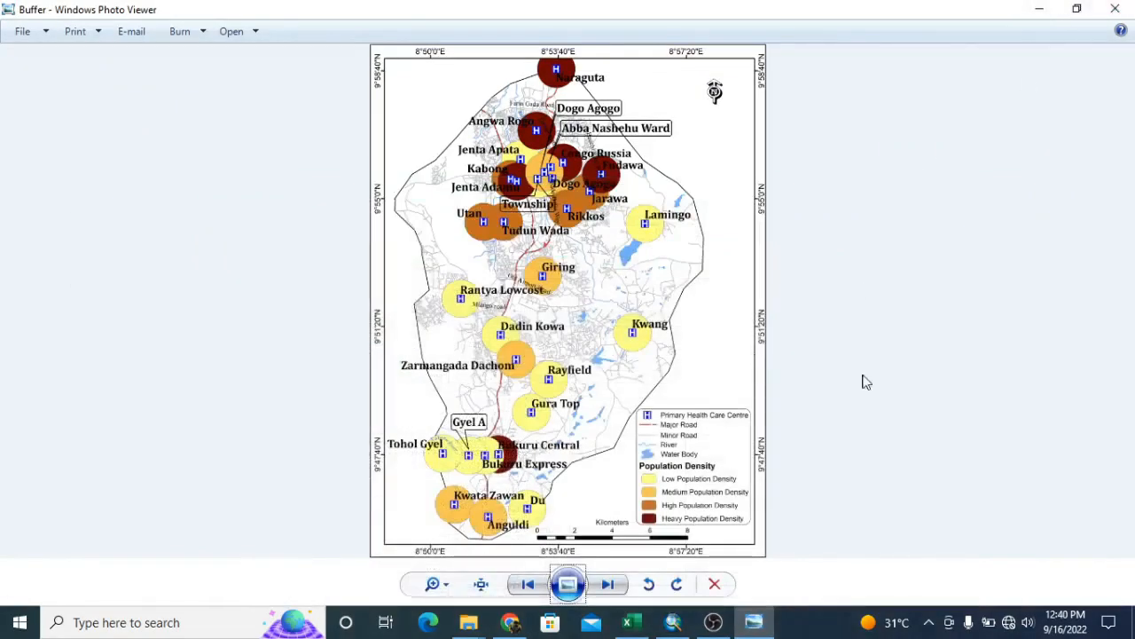
Switch to ArcMap with the empty NNA map document
click(674, 623)
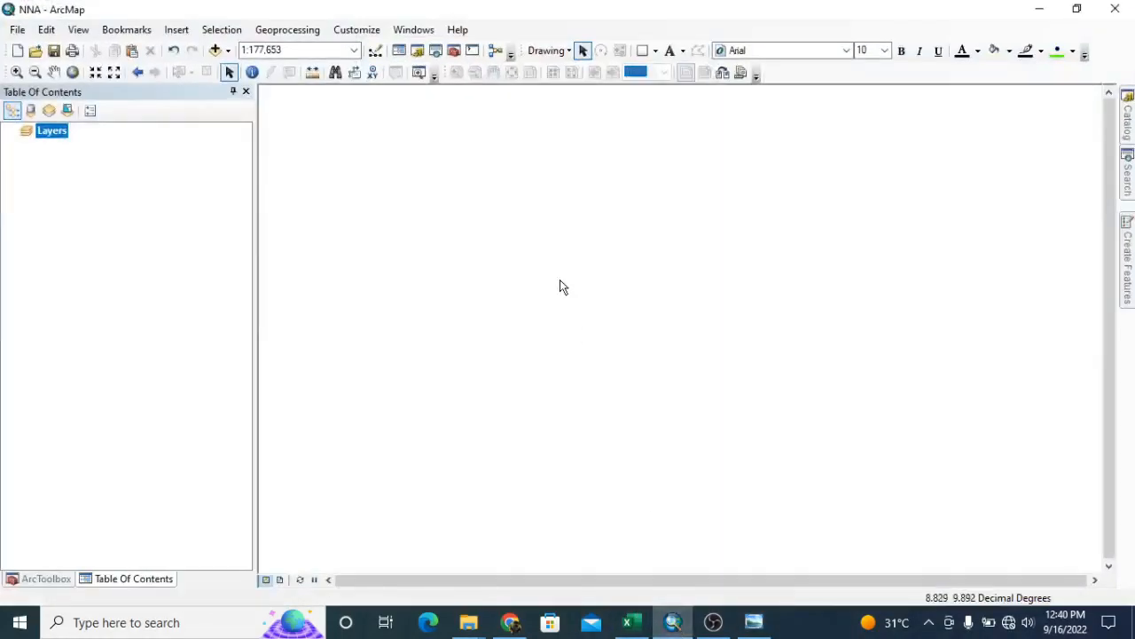
click(185, 142)
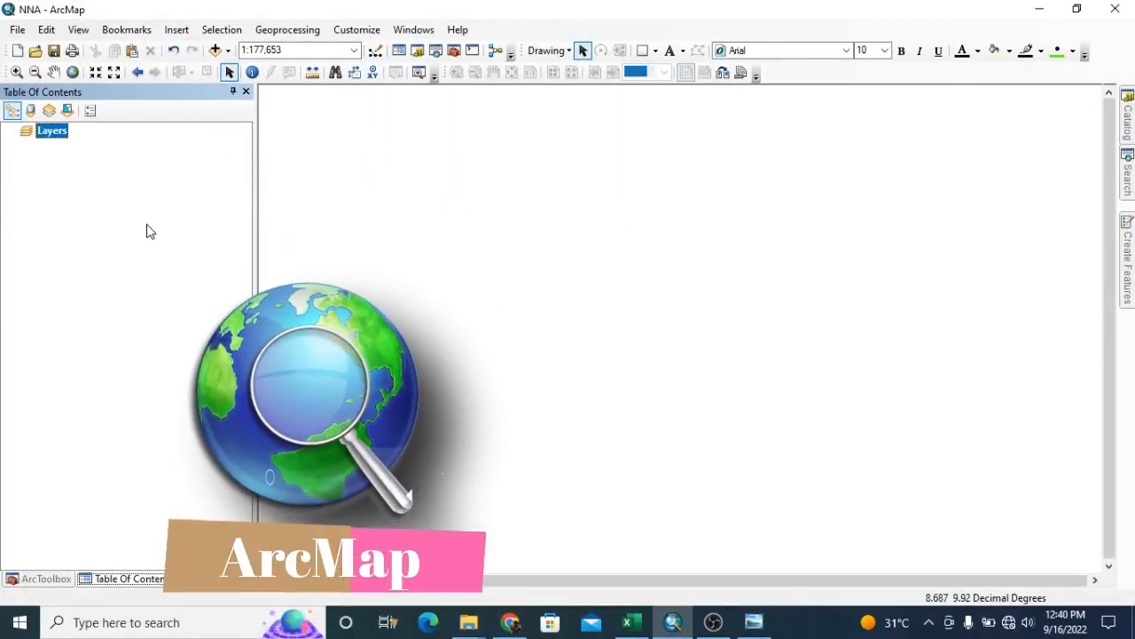
Start adding XY data to the map and browse to the NNACoordinates.xls workbook in the MapInstinct NNA folder
click(18, 30)
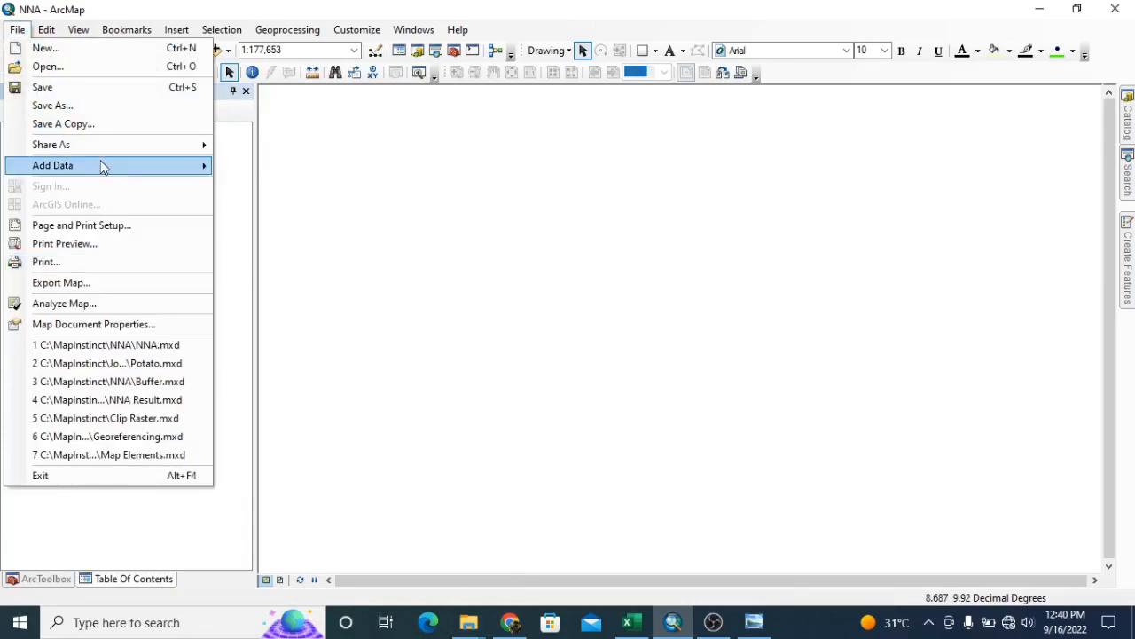
mouse_move(93, 170)
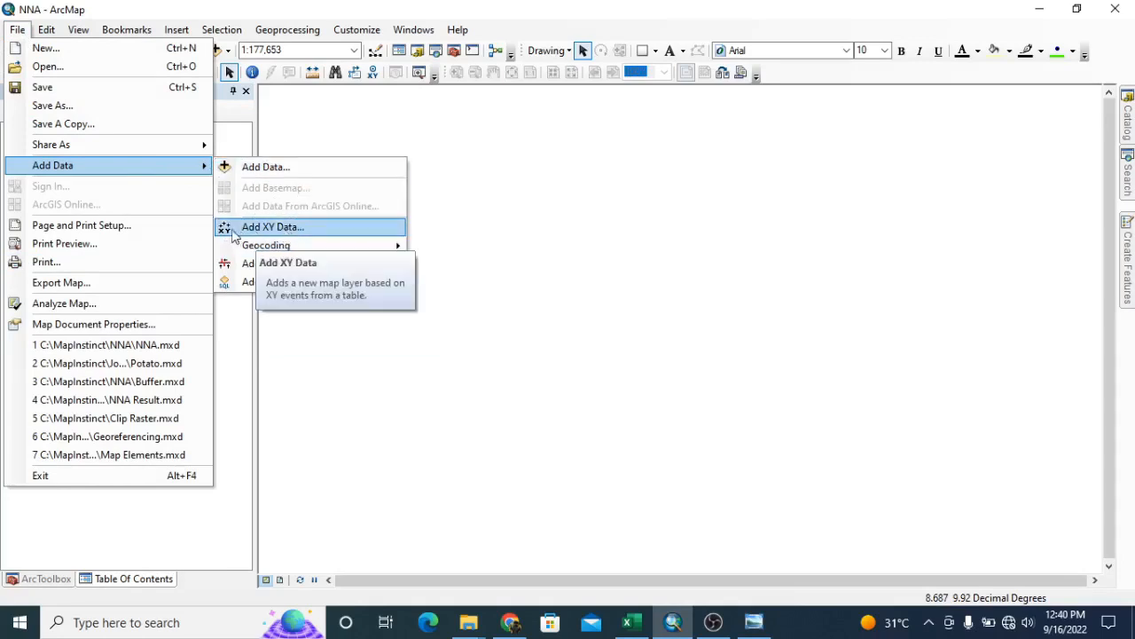
click(284, 228)
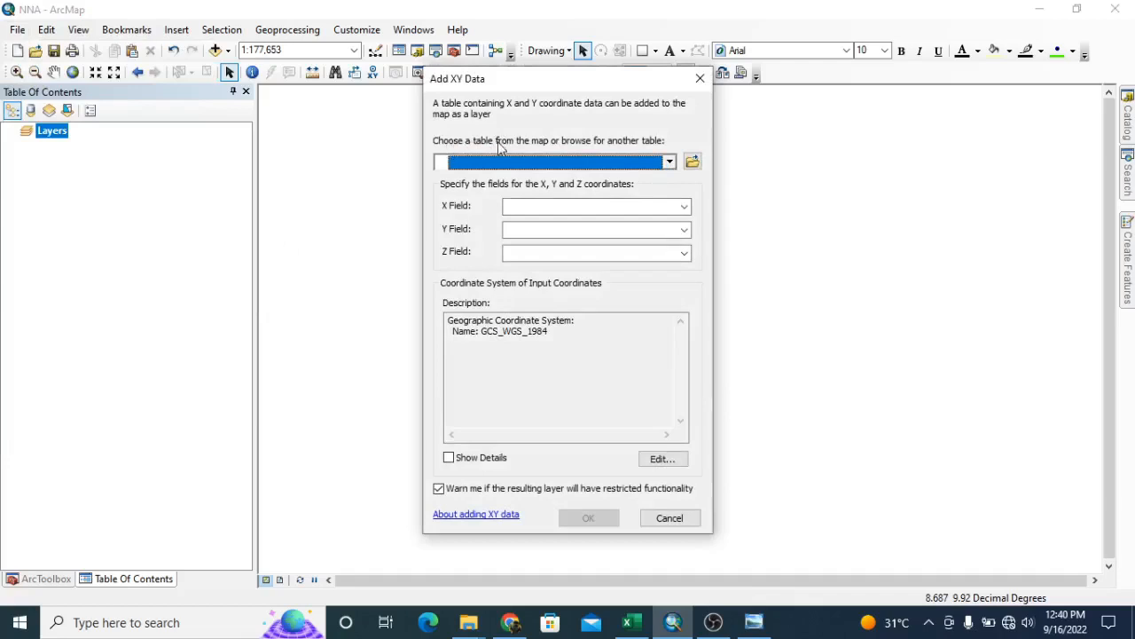
click(693, 160)
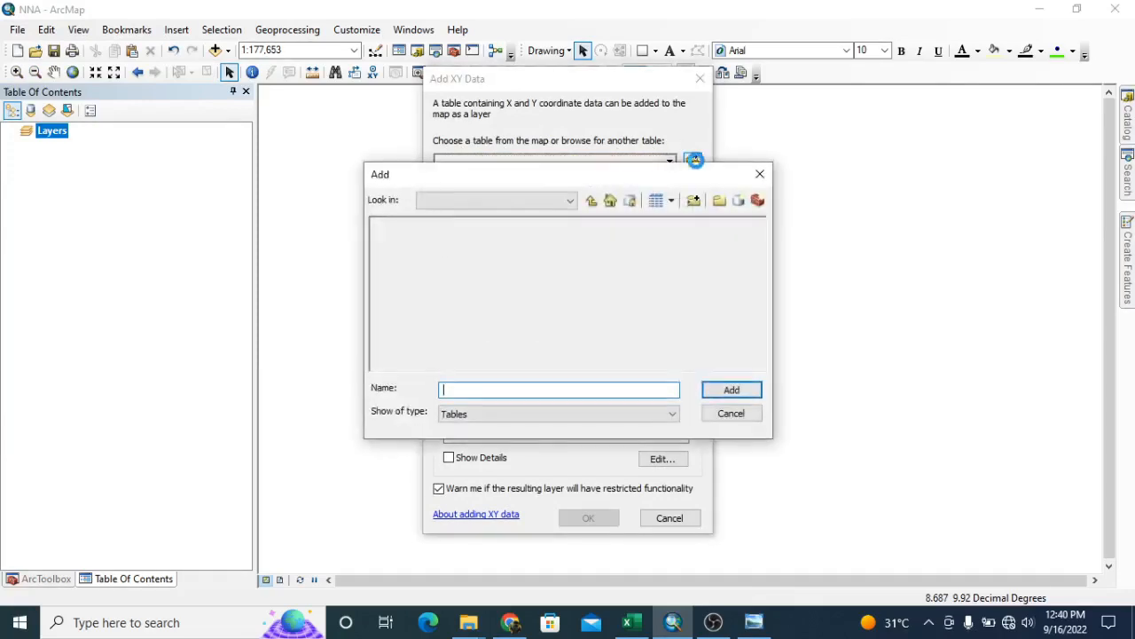
click(594, 201)
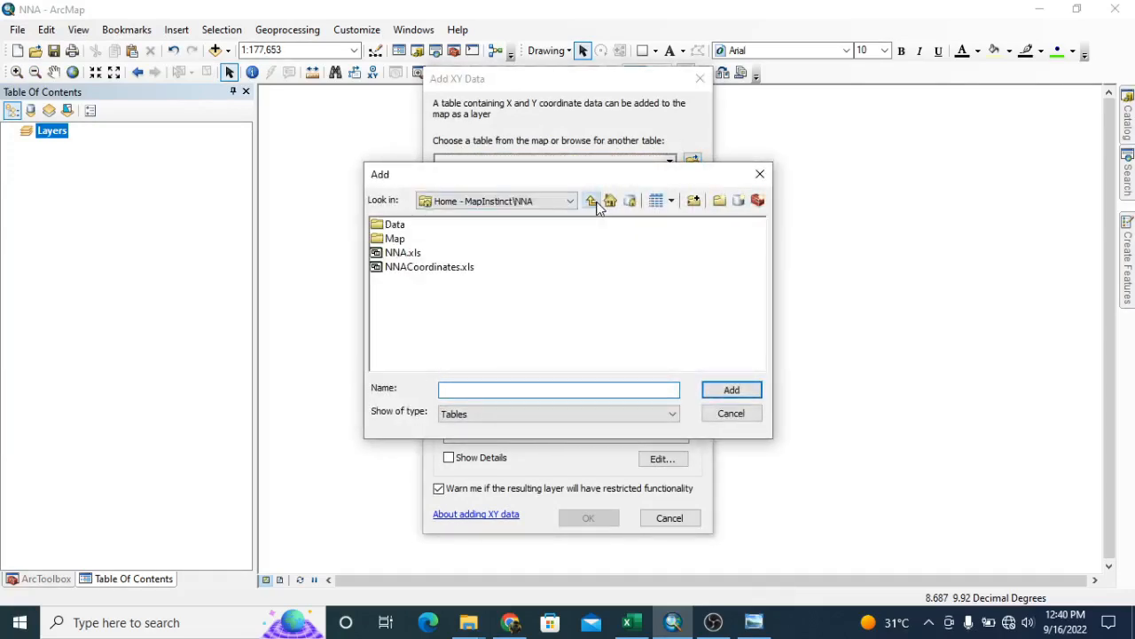
click(409, 255)
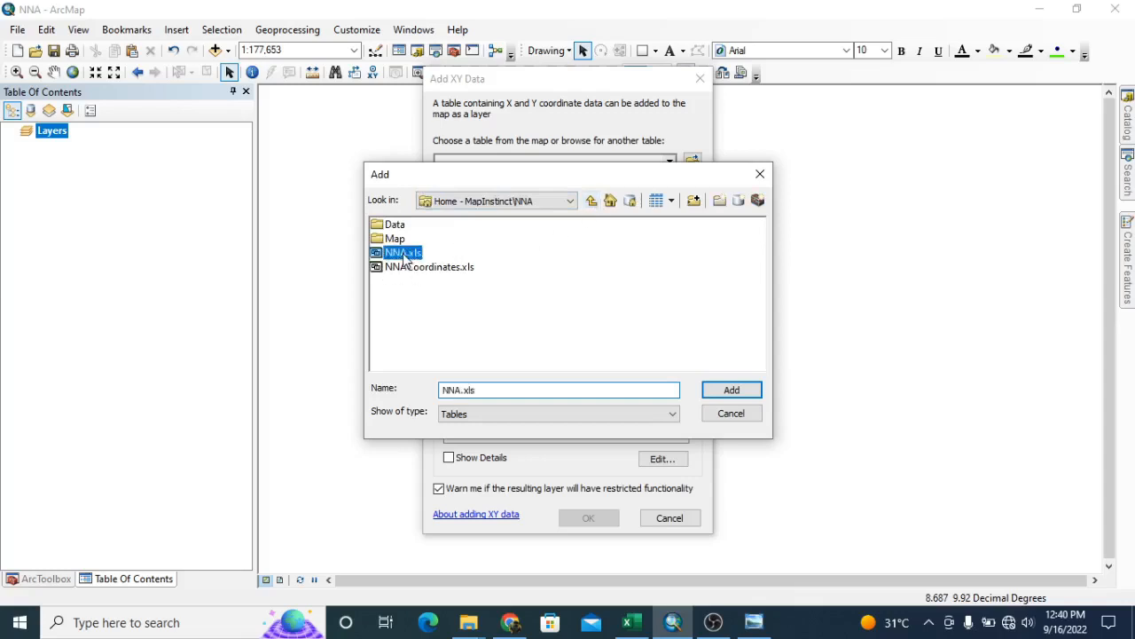
click(419, 268)
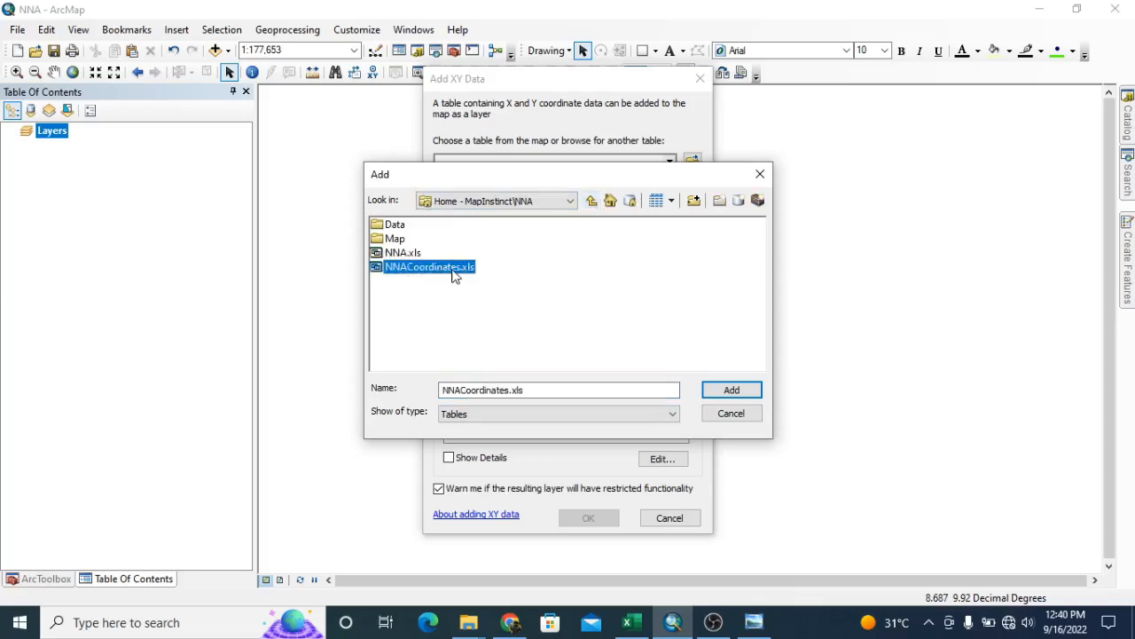
click(729, 392)
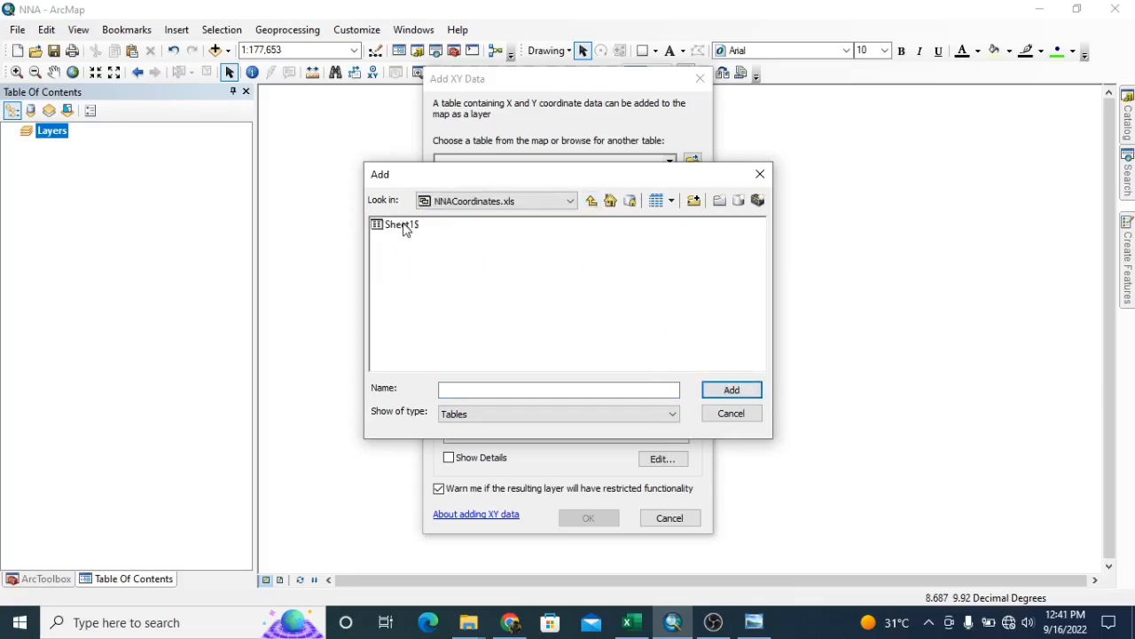
Switch to Excel to check the sheet name in the NNACoordinates workbook, and return to ArcMap
click(640, 625)
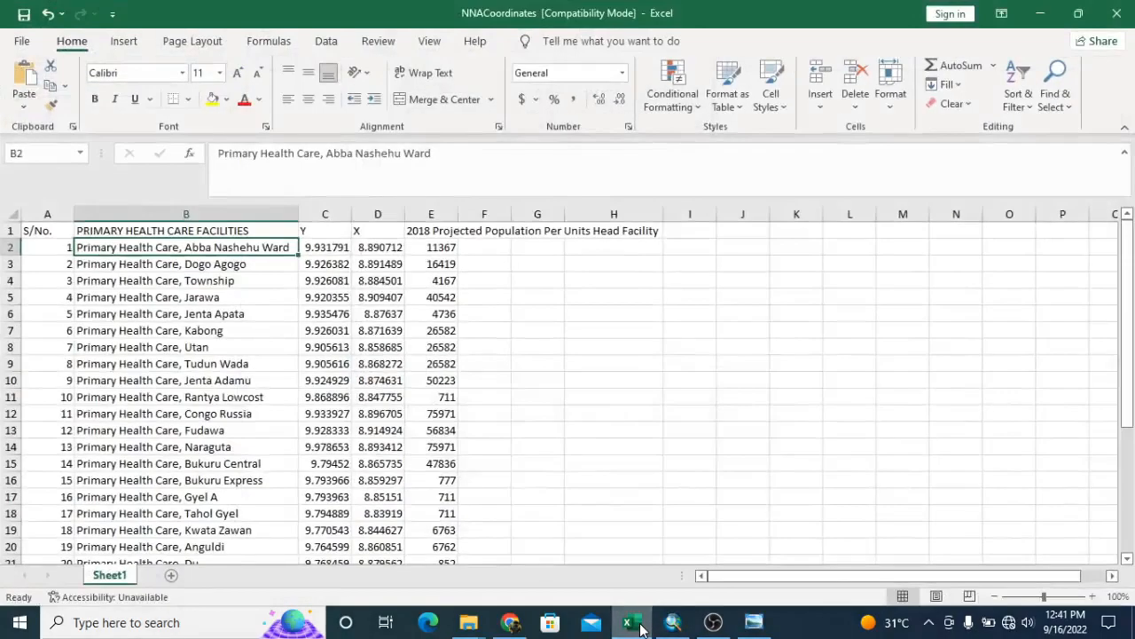
click(642, 628)
click(642, 627)
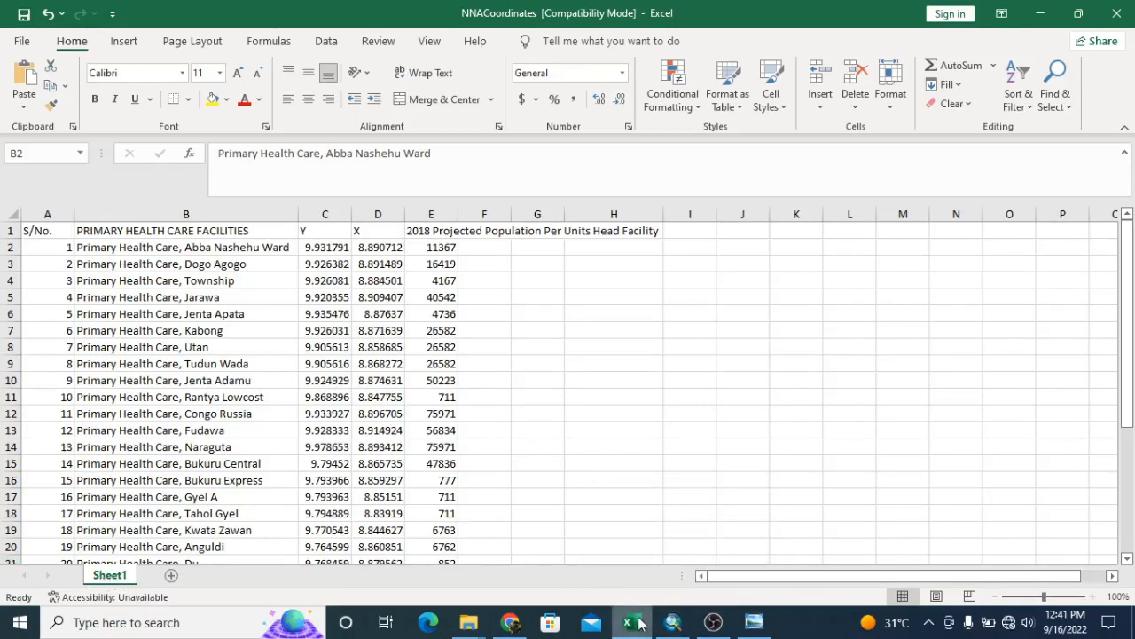
click(676, 625)
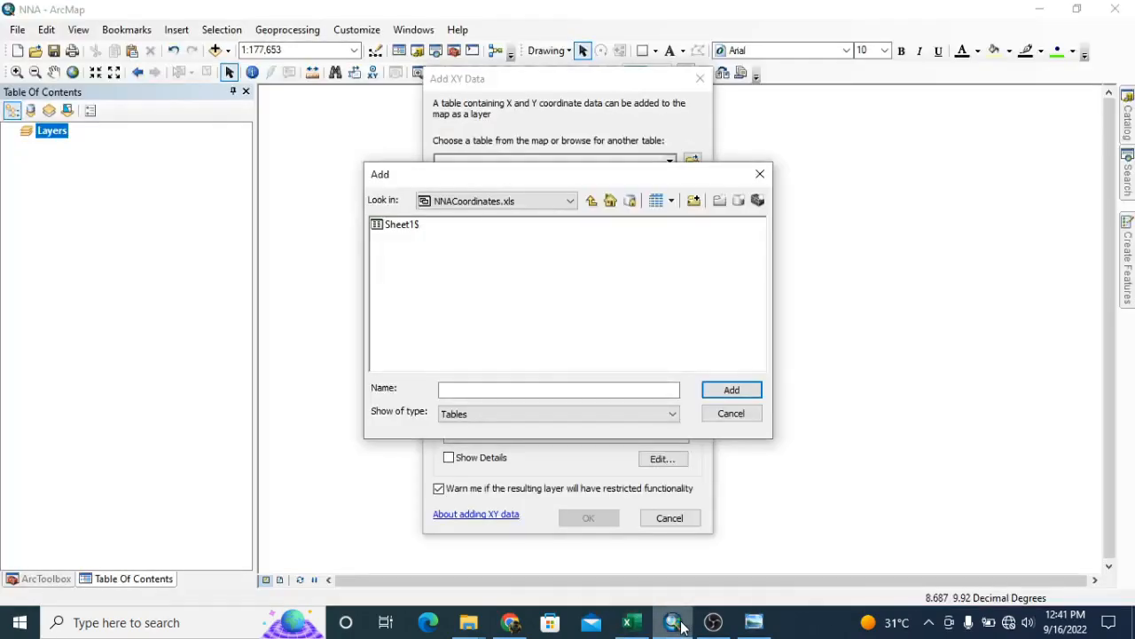
Add Sheet1$ as an XY point layer using the X and Y fields and the GCS_WGS_1984 coordinate system
click(408, 225)
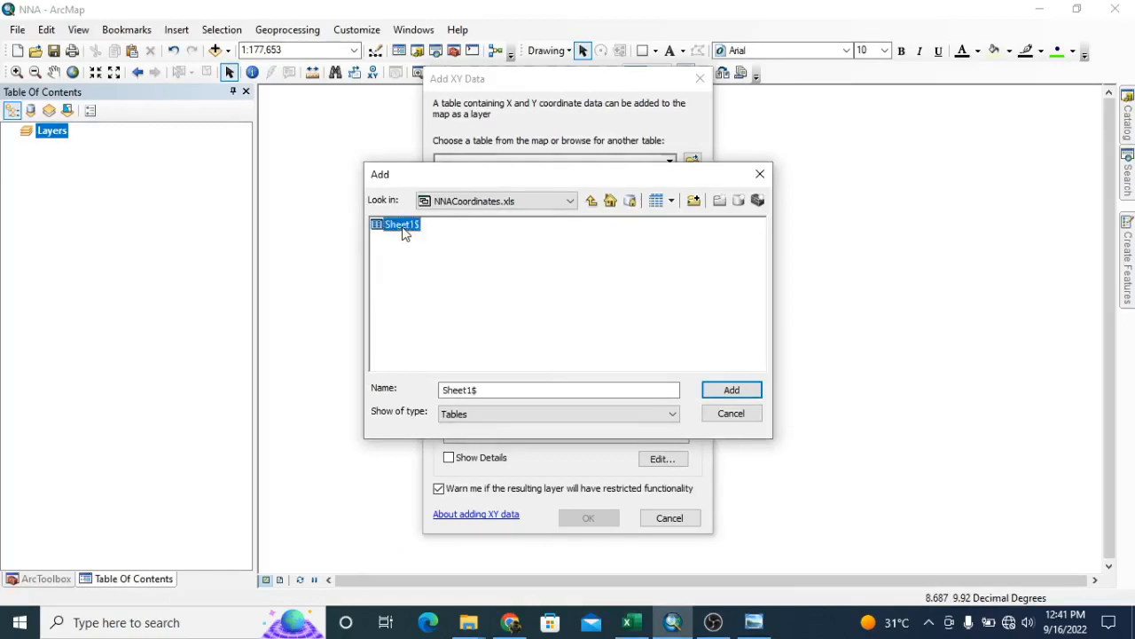
click(731, 389)
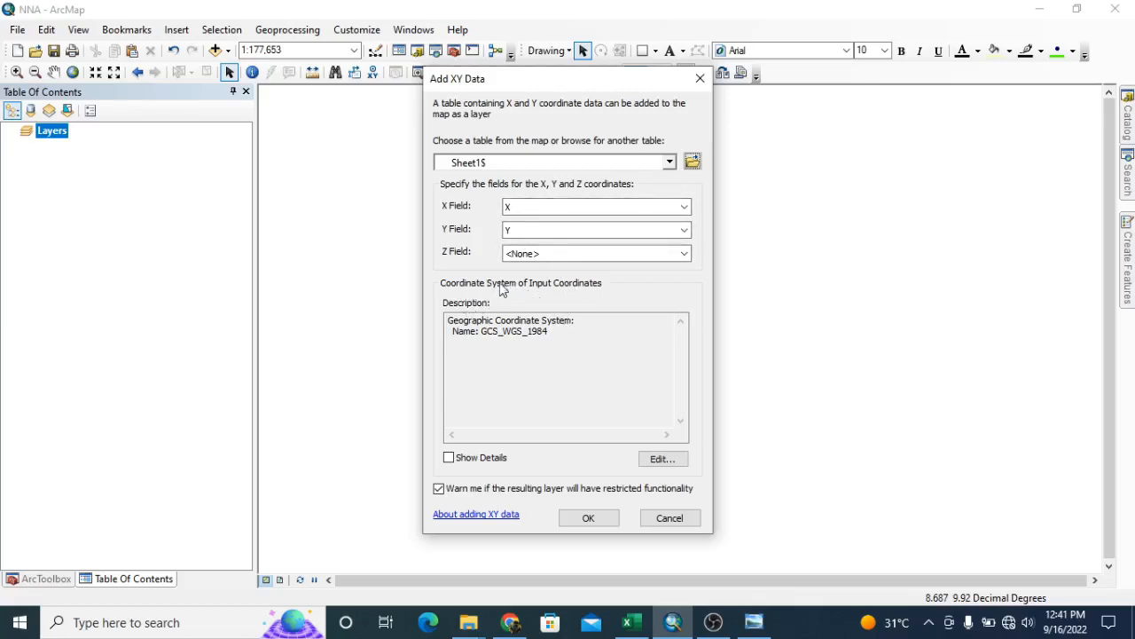
click(555, 330)
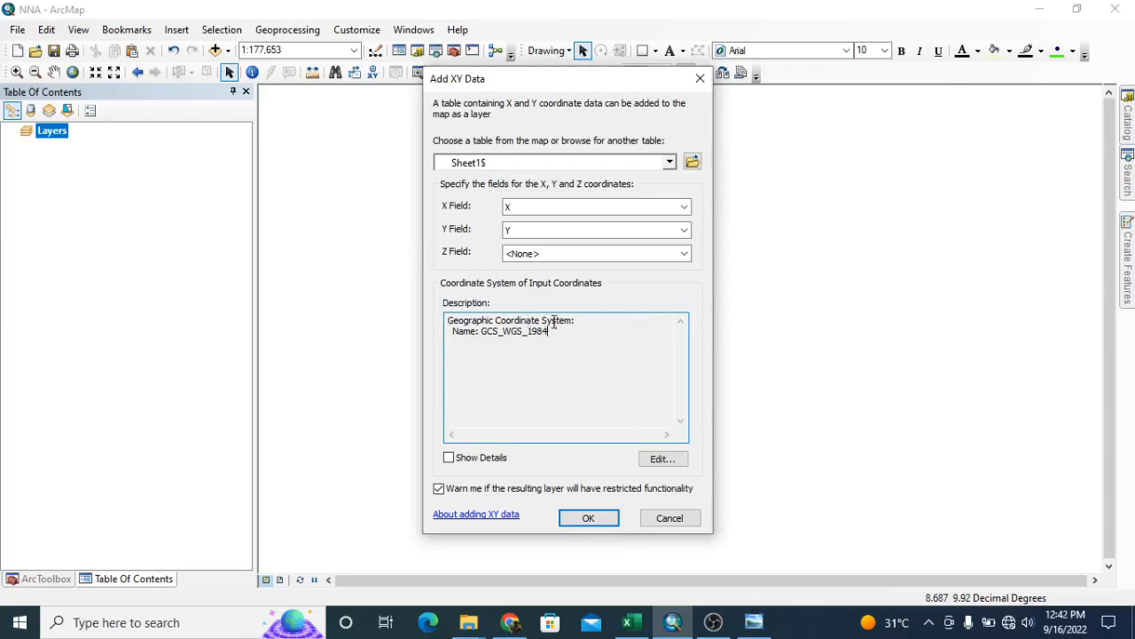
click(662, 460)
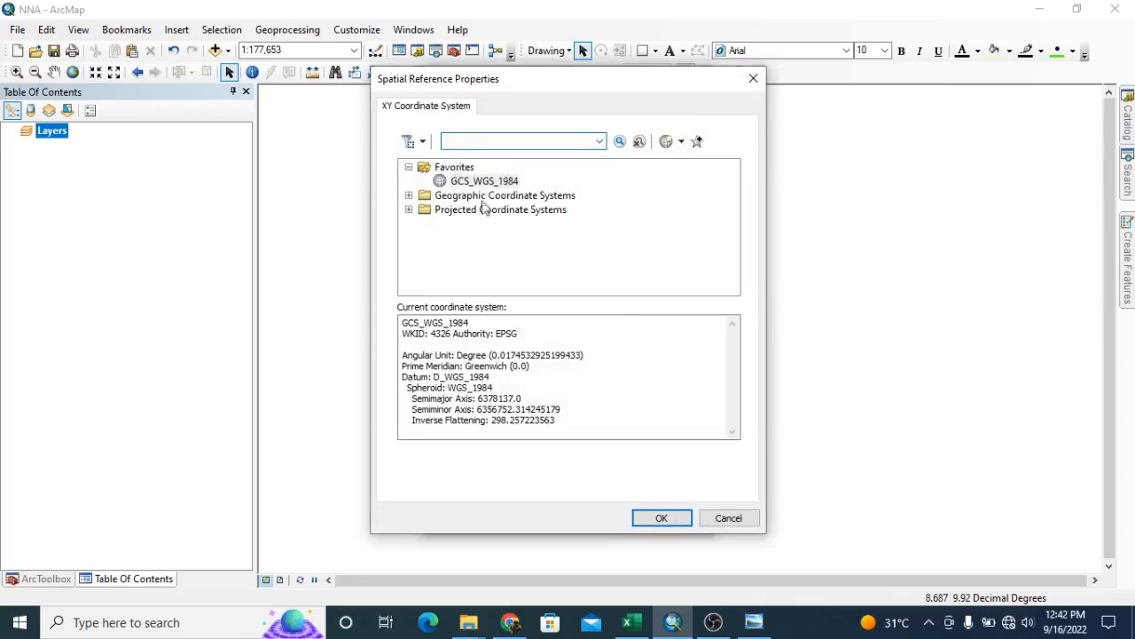
click(728, 518)
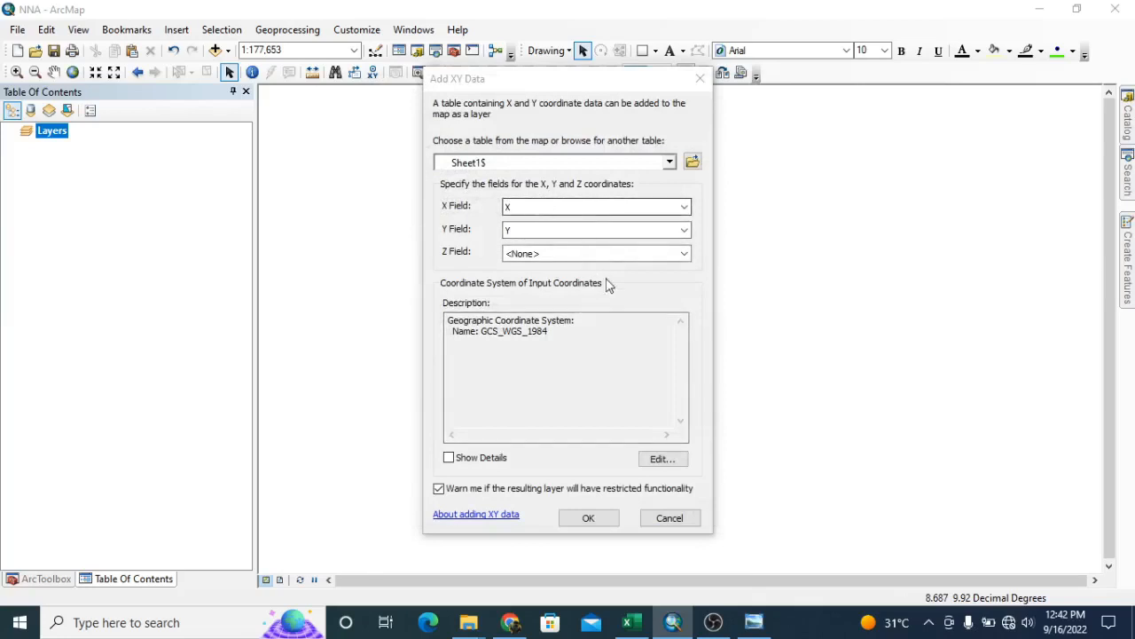
click(589, 519)
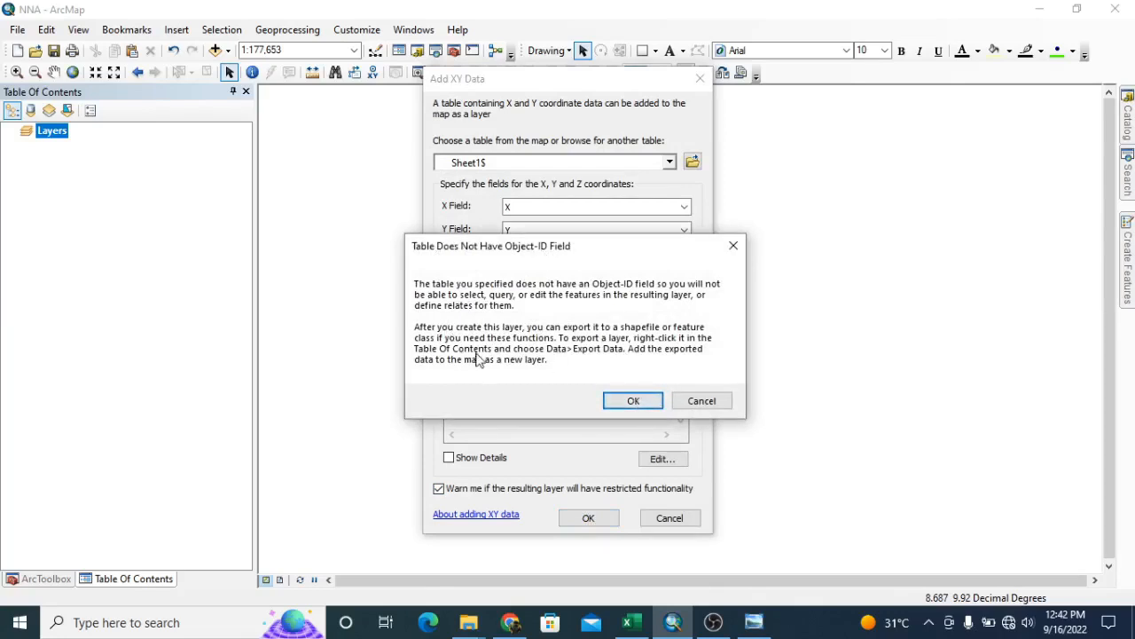
click(634, 401)
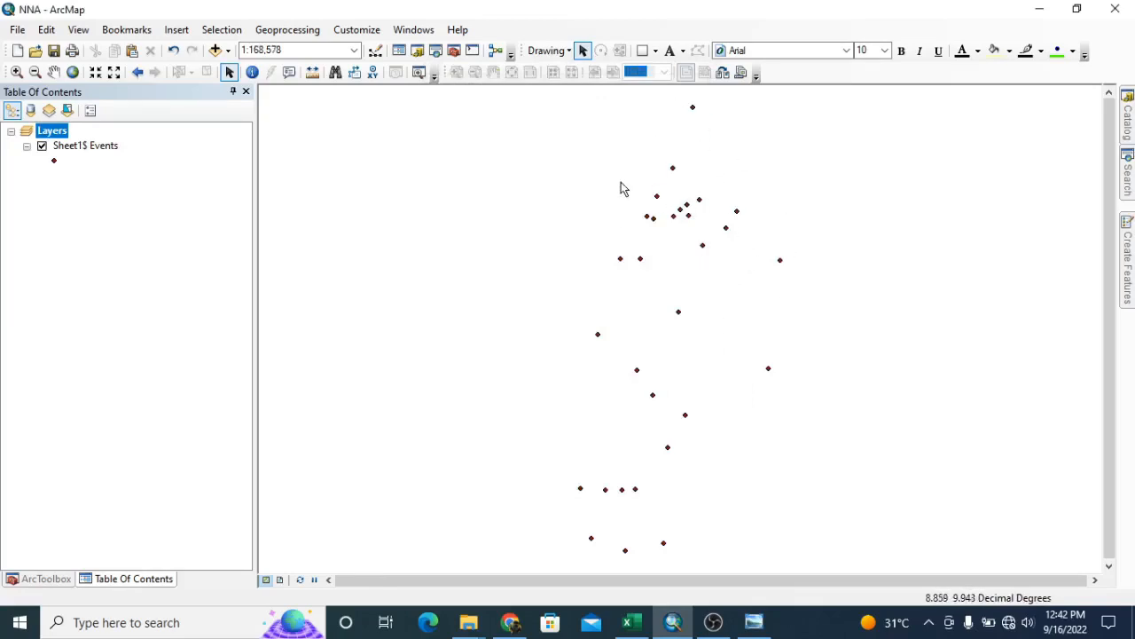
Identify the second northernmost facility point on the map and examine its attributes and coordinates
click(69, 149)
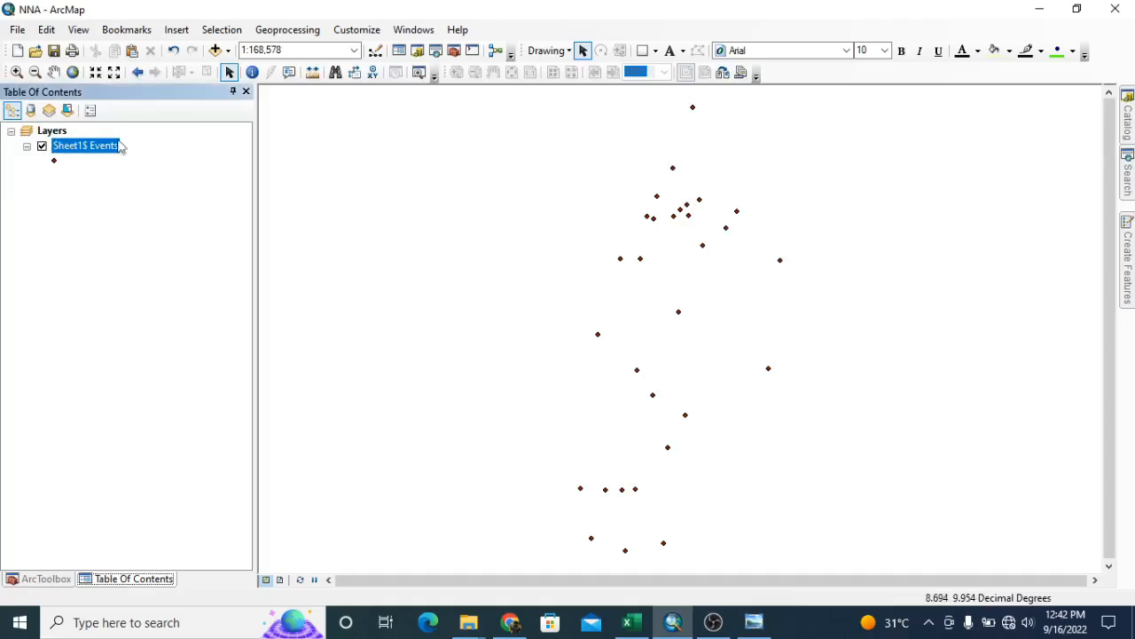
click(252, 74)
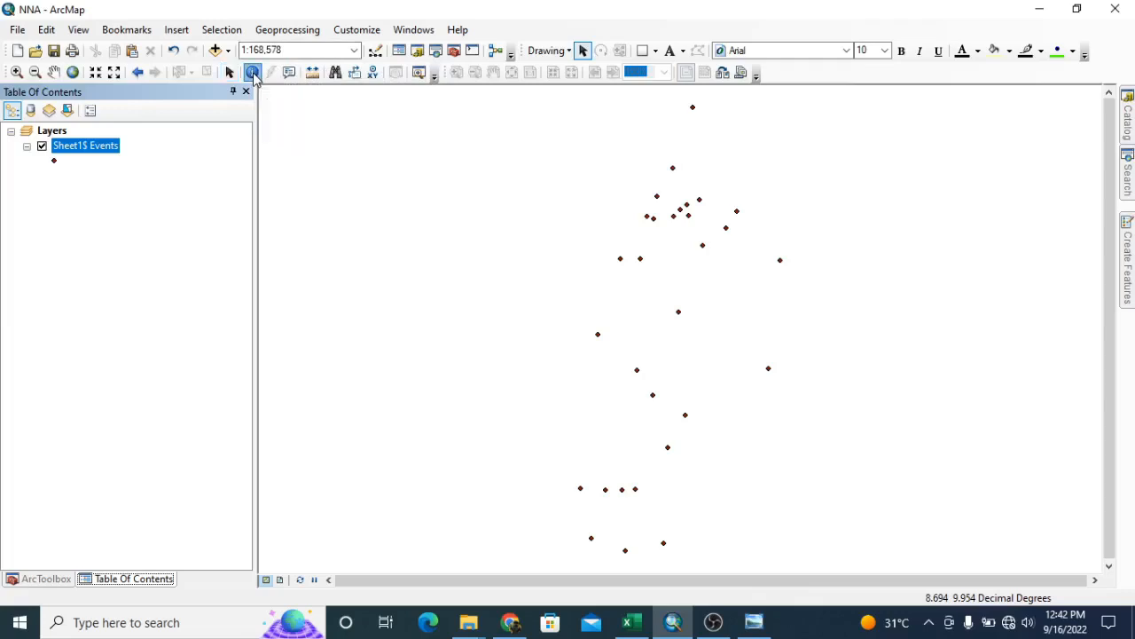
click(672, 167)
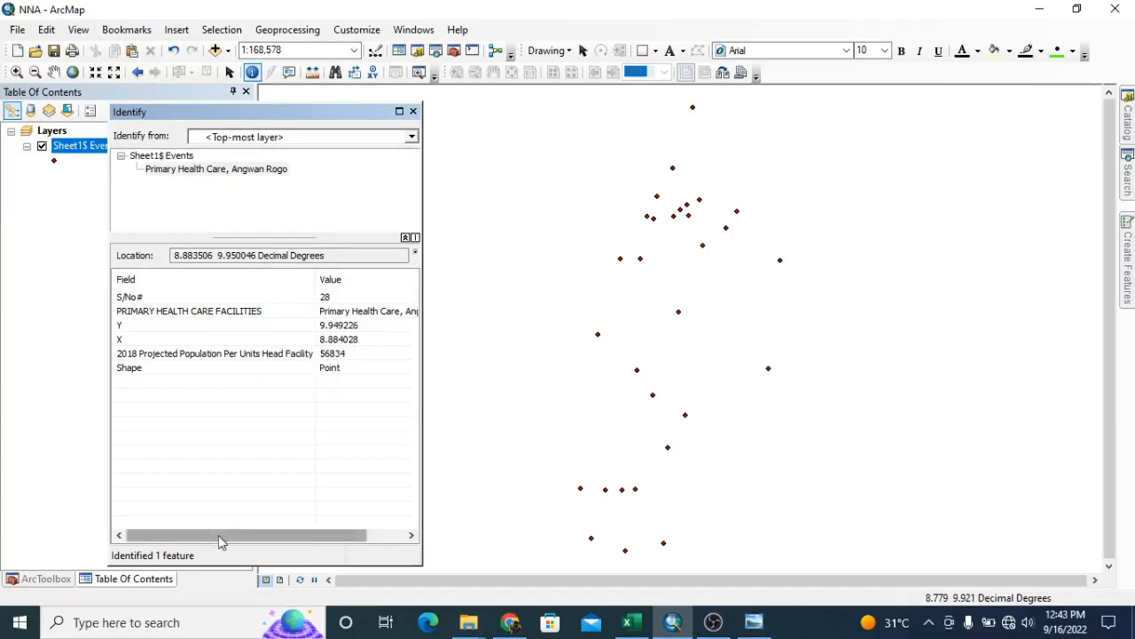
mouse_move(218, 535)
mouse_down()
mouse_move(279, 535)
mouse_move(203, 523)
mouse_up()
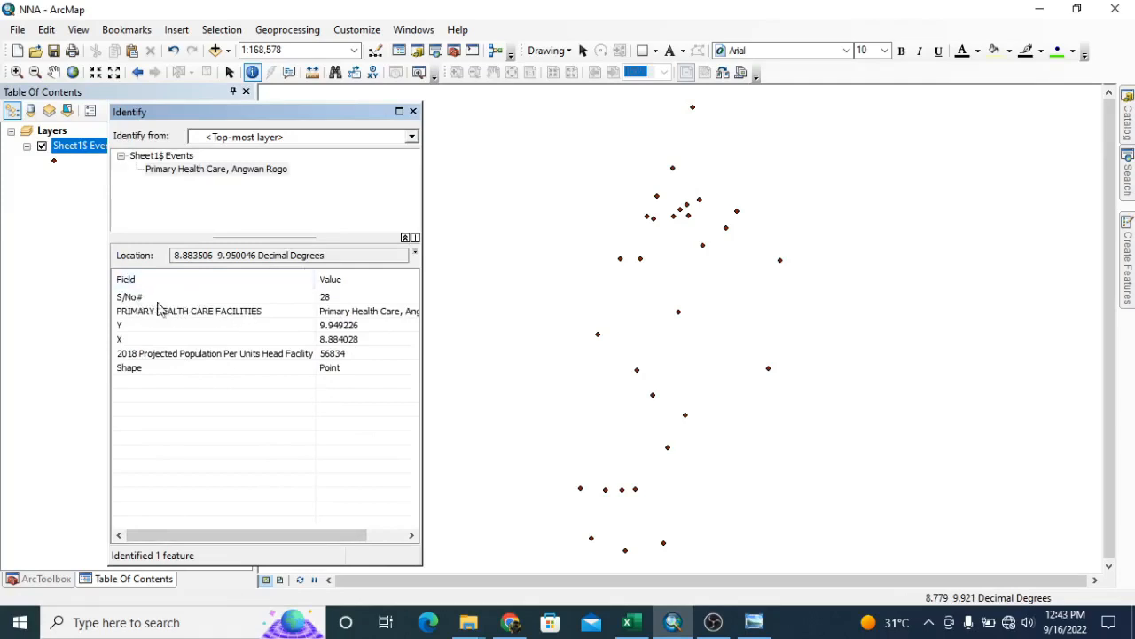
click(328, 342)
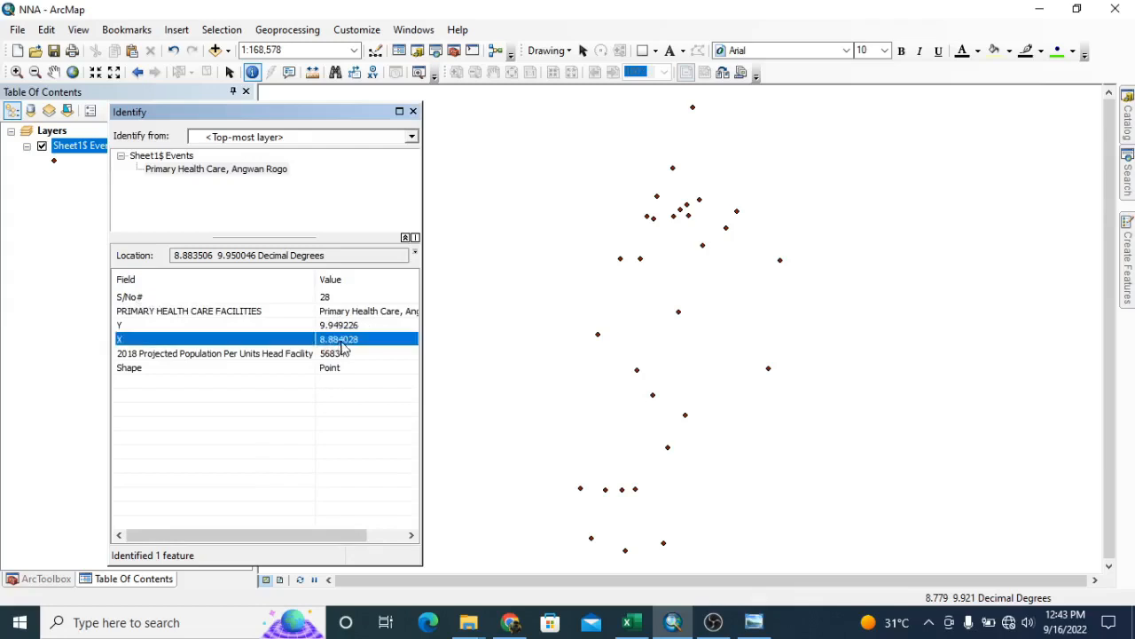
click(318, 401)
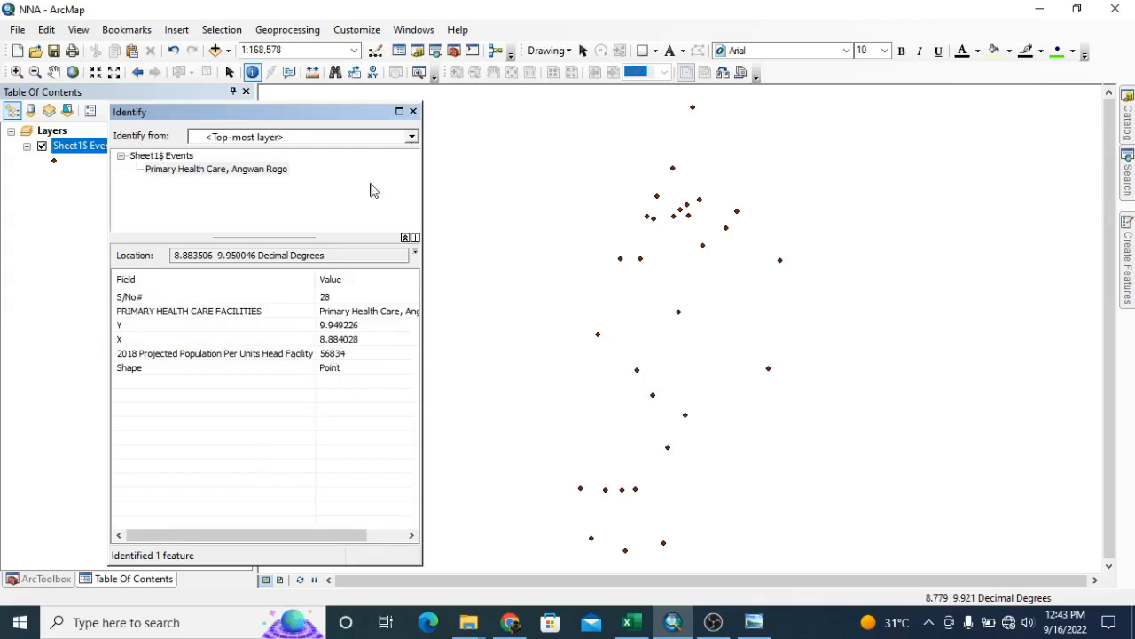
click(413, 111)
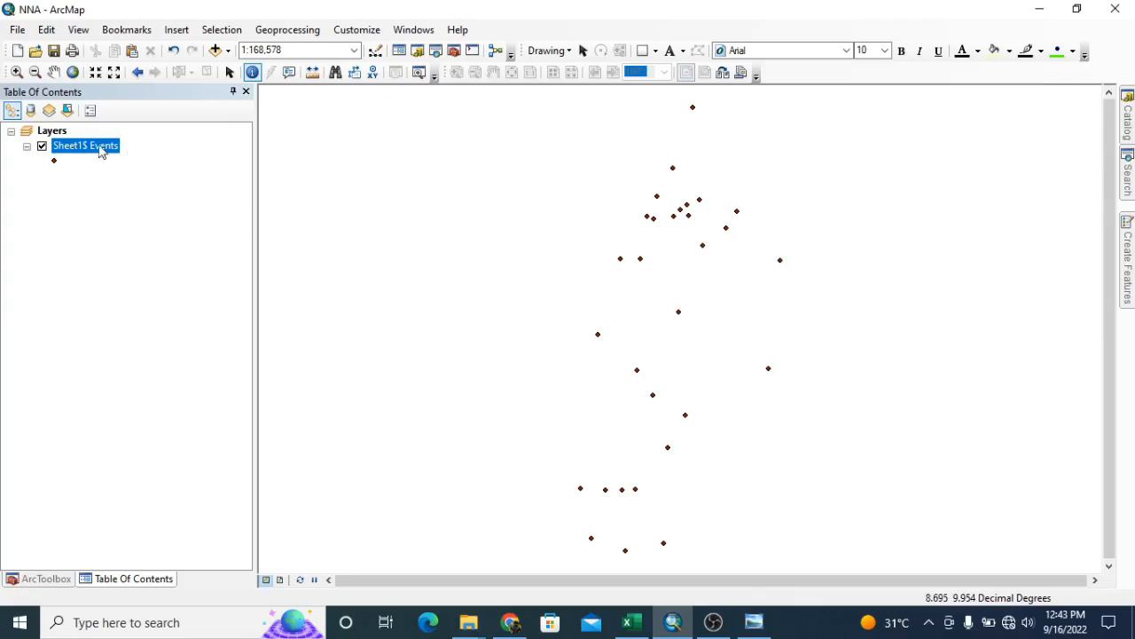
View the attribute table of the Sheet1$ Events layer and close it
right_click(84, 147)
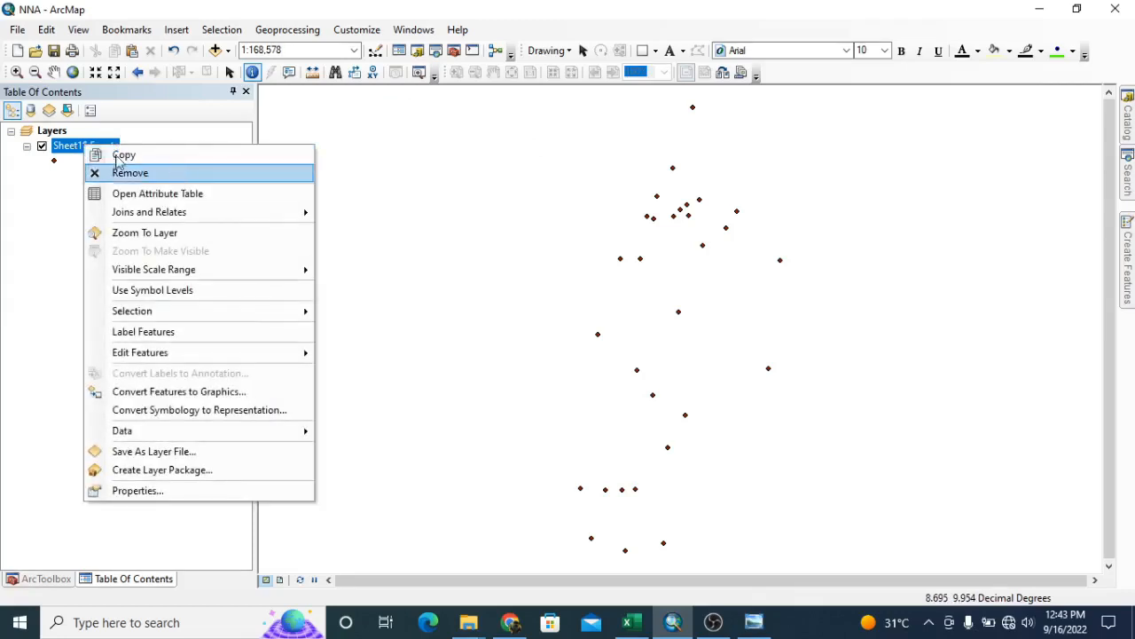
click(156, 195)
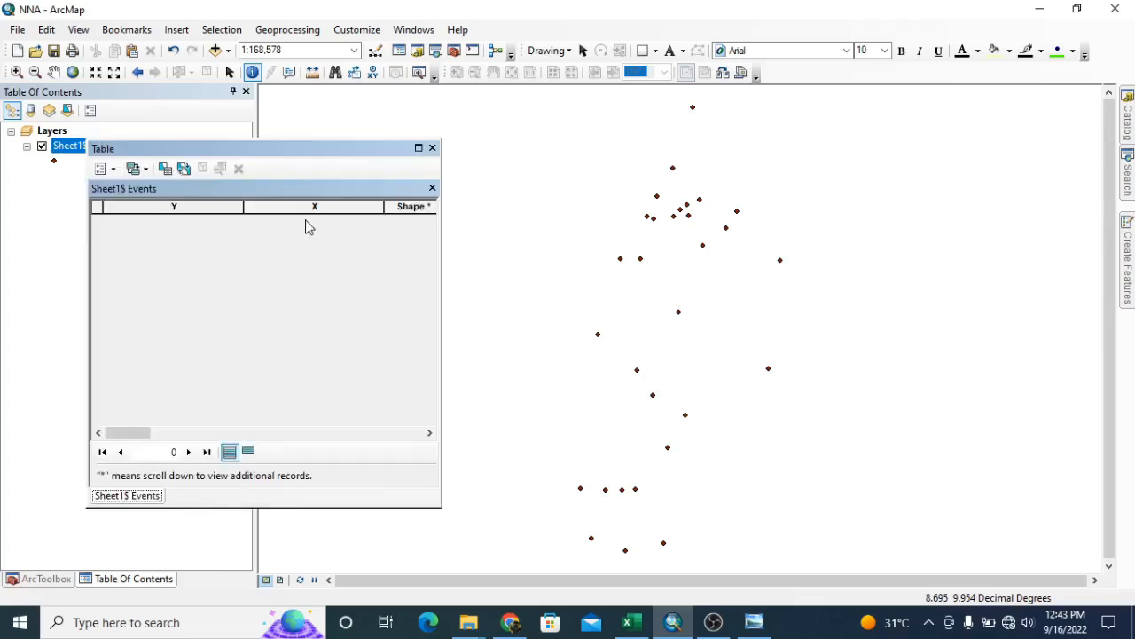
click(429, 147)
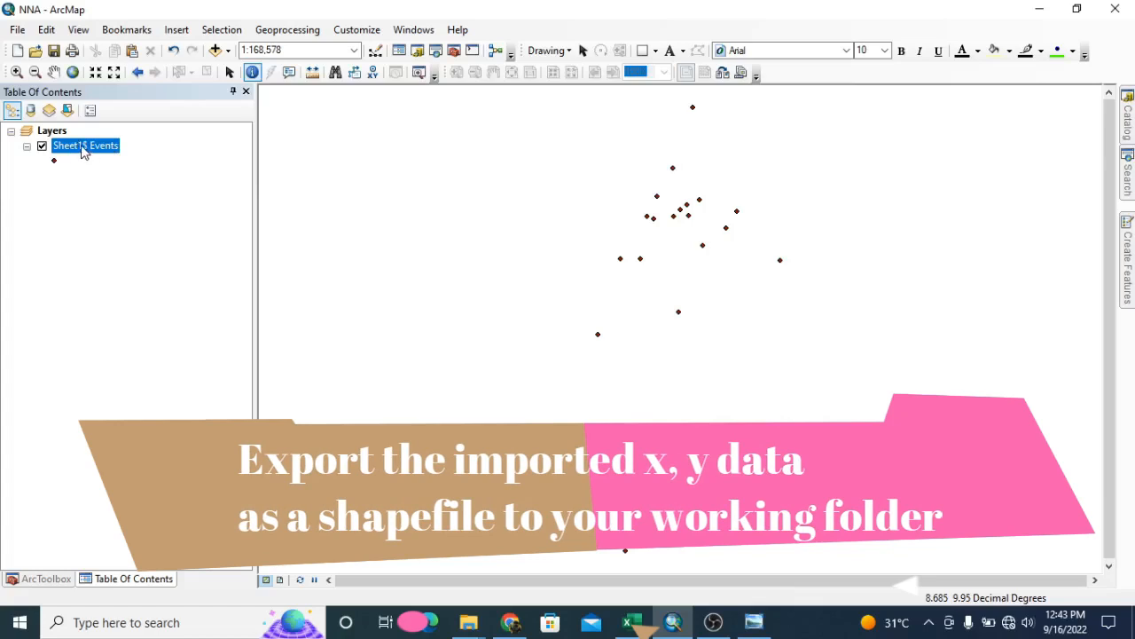
Start exporting the Sheet1$ Events layer's data and choose the Data folder inside C:\MapInstinct\NNA as the output location
right_click(88, 150)
click(143, 208)
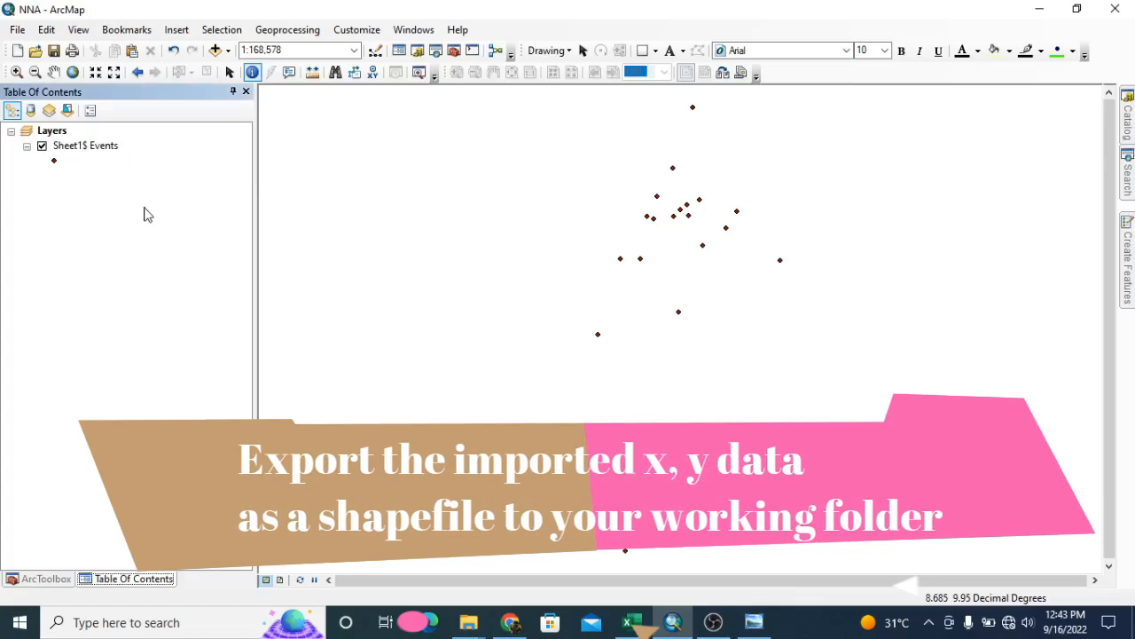
click(79, 144)
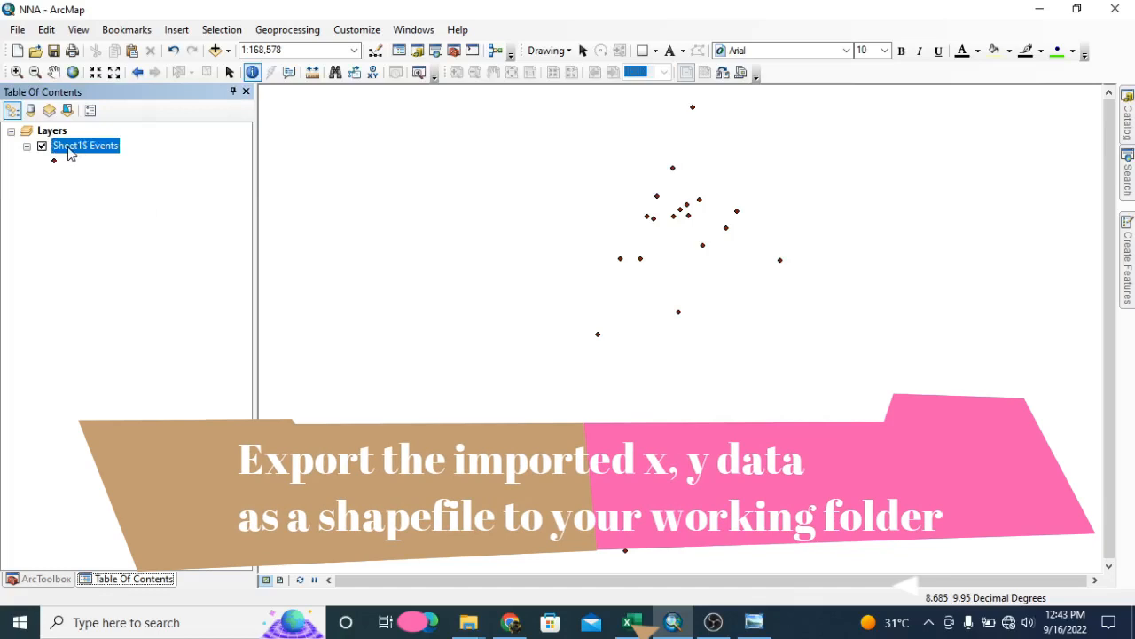
right_click(71, 154)
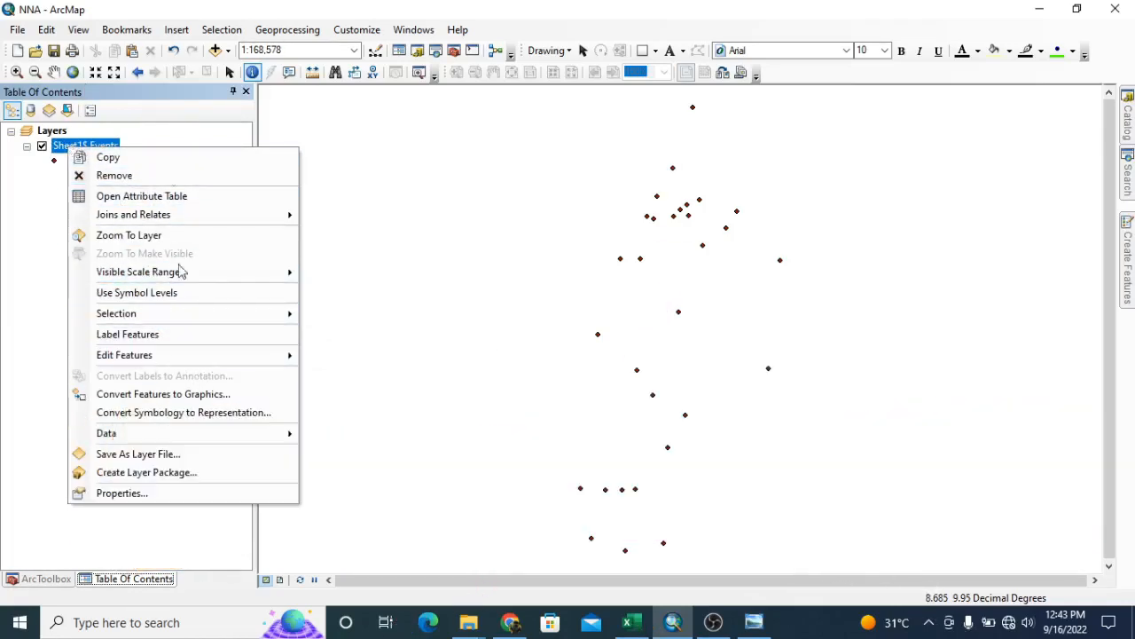
mouse_move(244, 441)
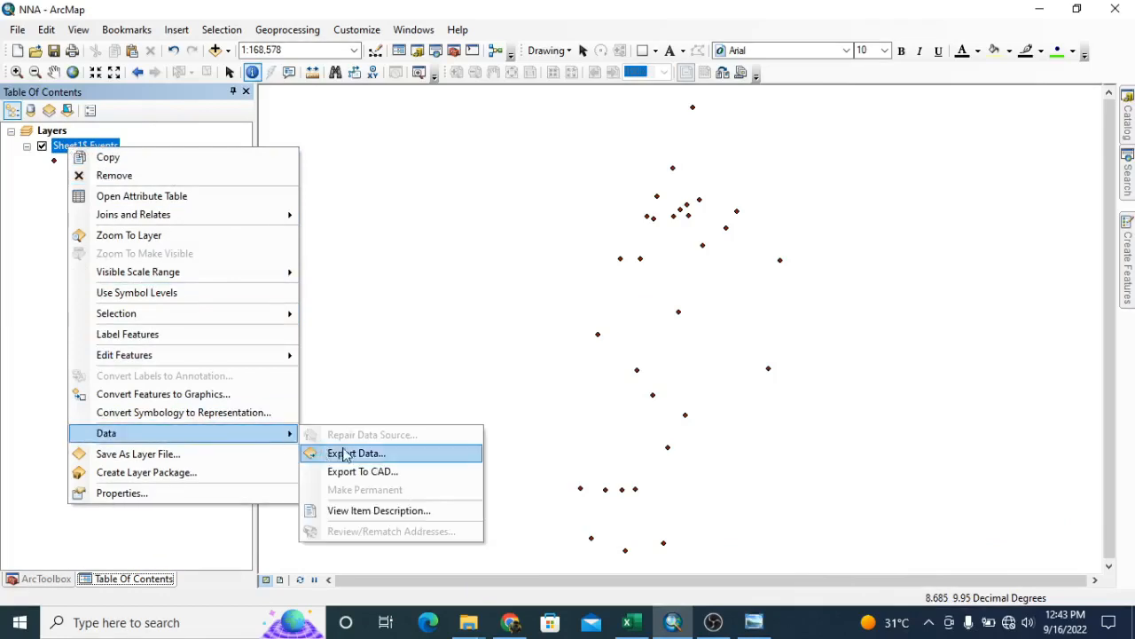
click(370, 457)
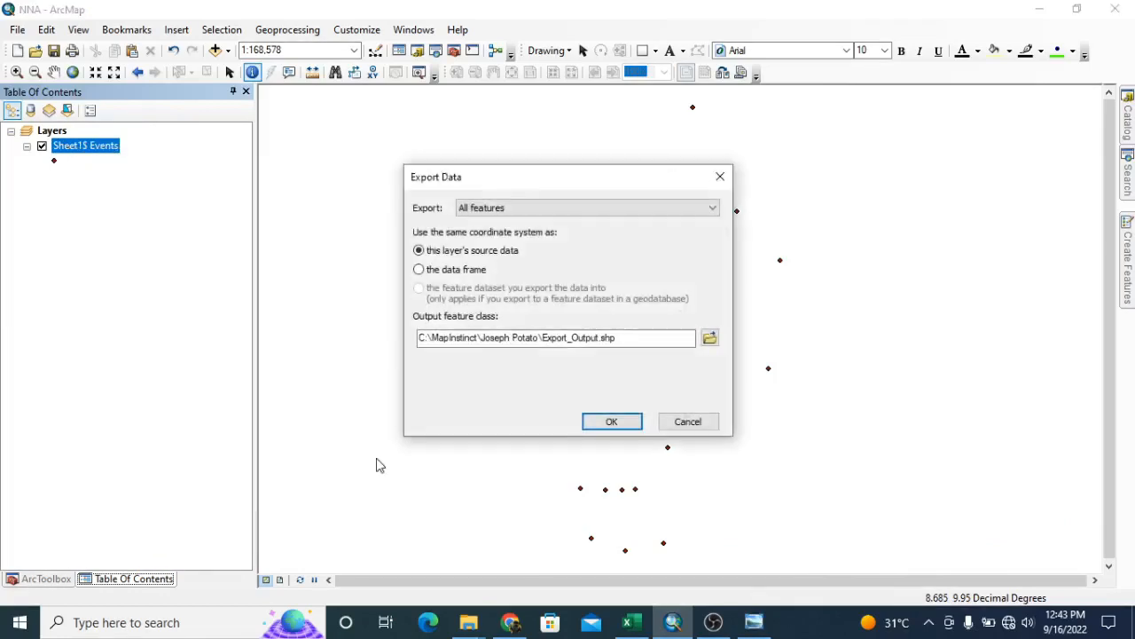
click(710, 338)
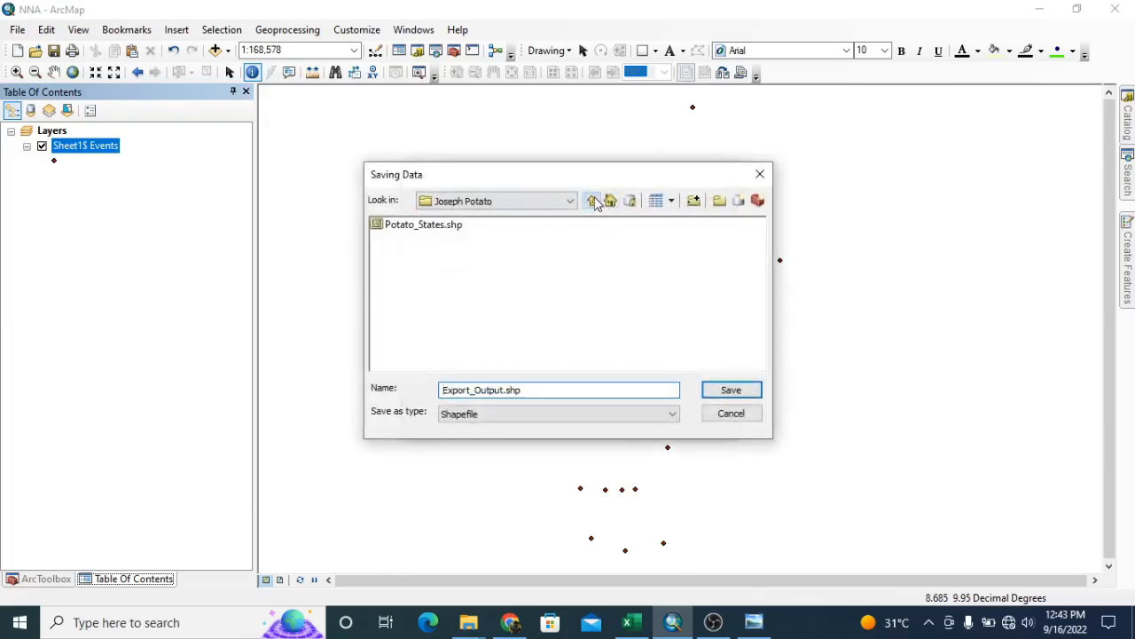
click(593, 202)
double_click(395, 311)
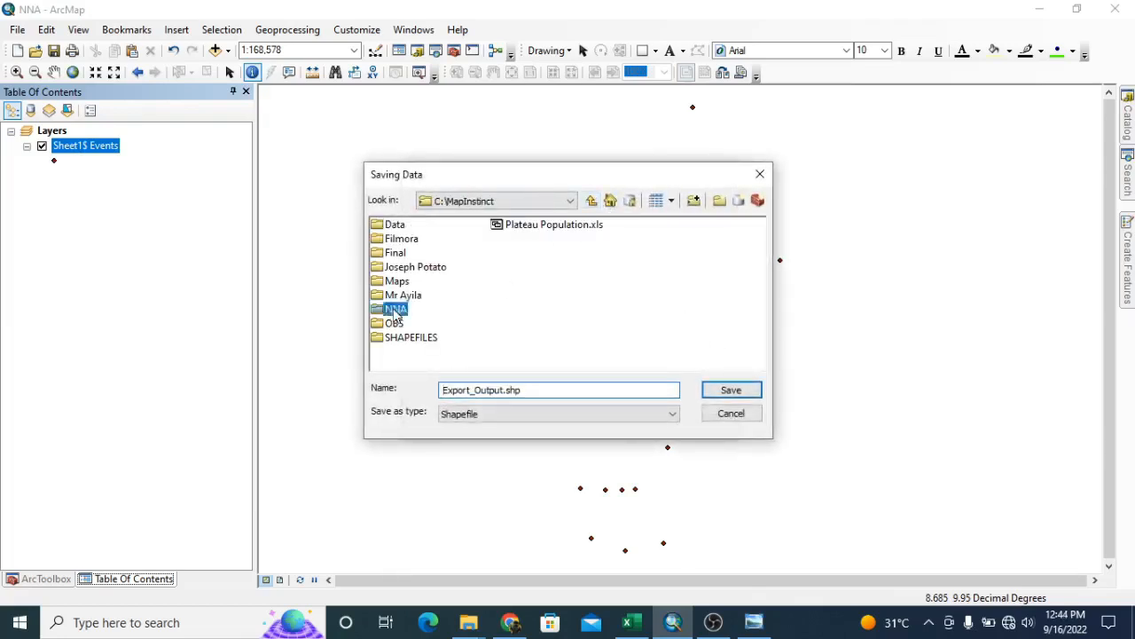
double_click(392, 227)
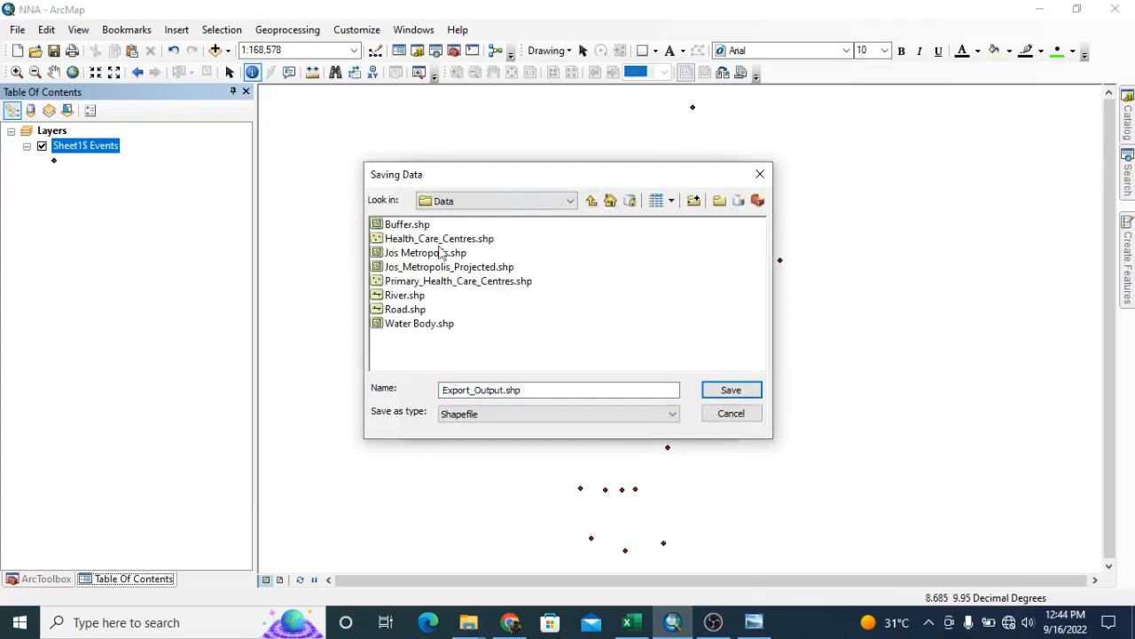
Name the output shapefile PHC_Points, run the export and add the exported data to the map as a layer
drag(547, 390, 398, 393)
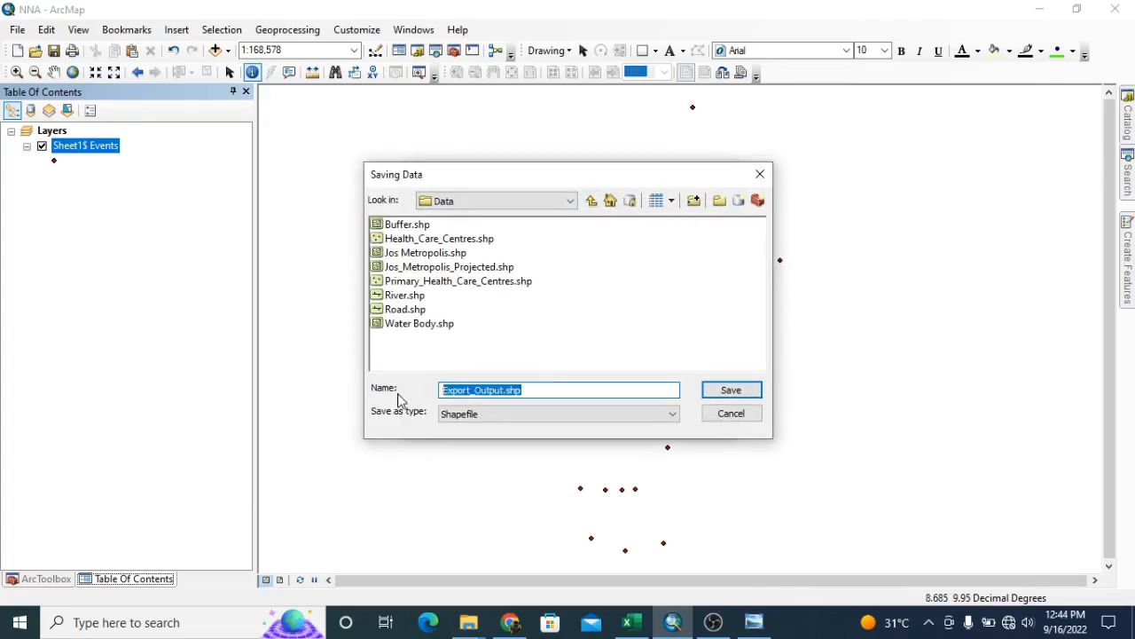
text(PHC_Points)
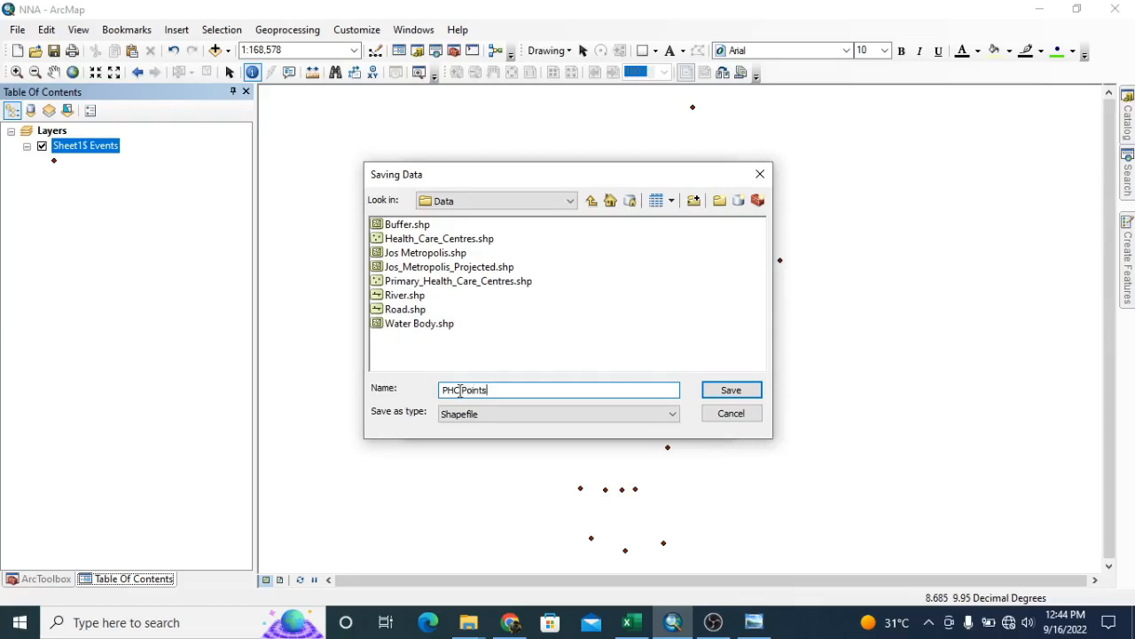
click(462, 391)
key(BackSpace)
text(_)
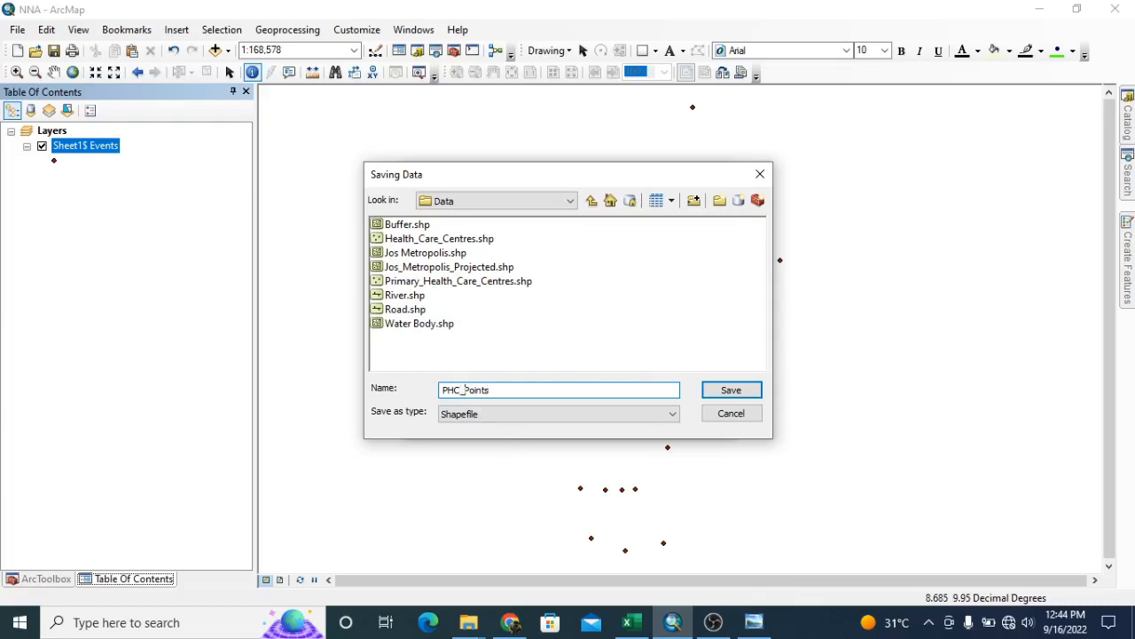
click(736, 393)
click(612, 421)
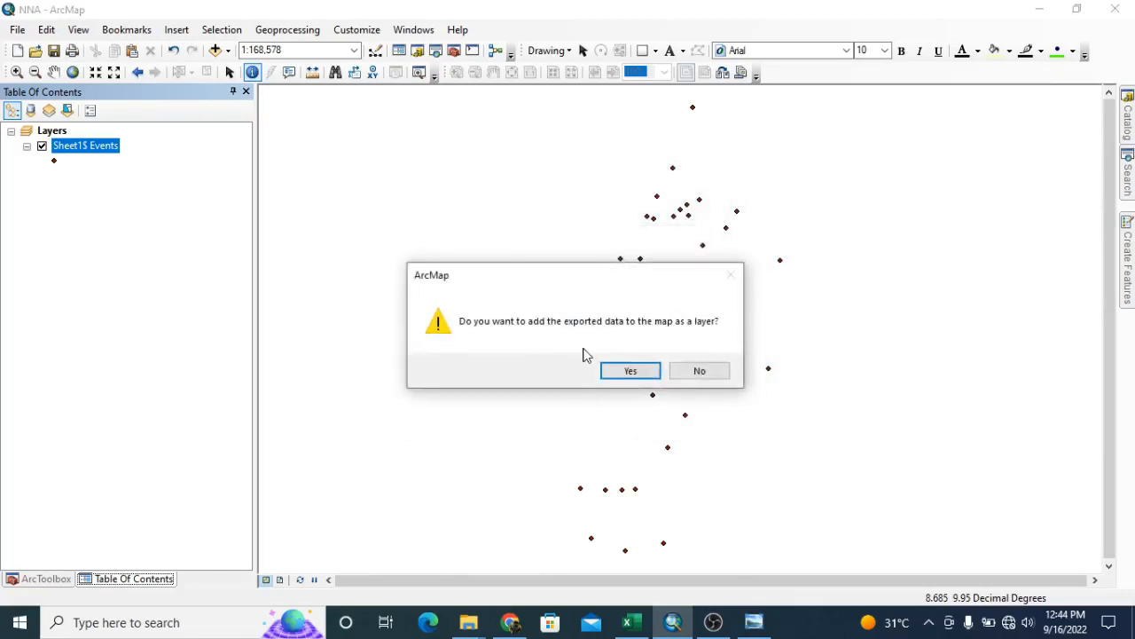
click(642, 373)
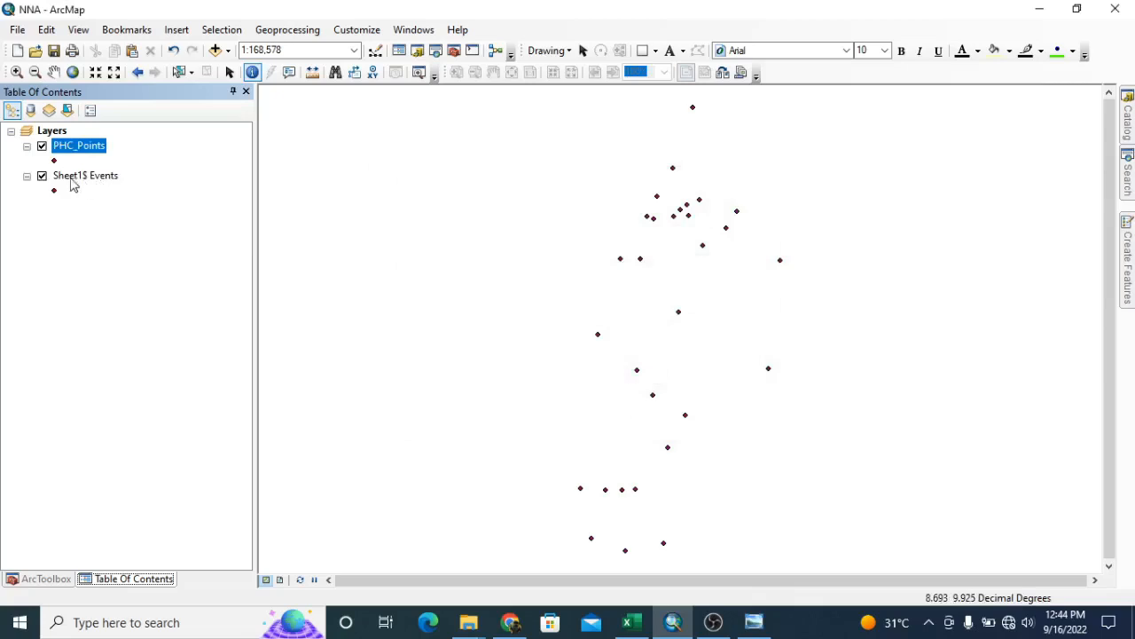
Turn off the visibility of the Sheet1$ Events layer
ctrl+click(64, 180)
click(64, 180)
click(42, 176)
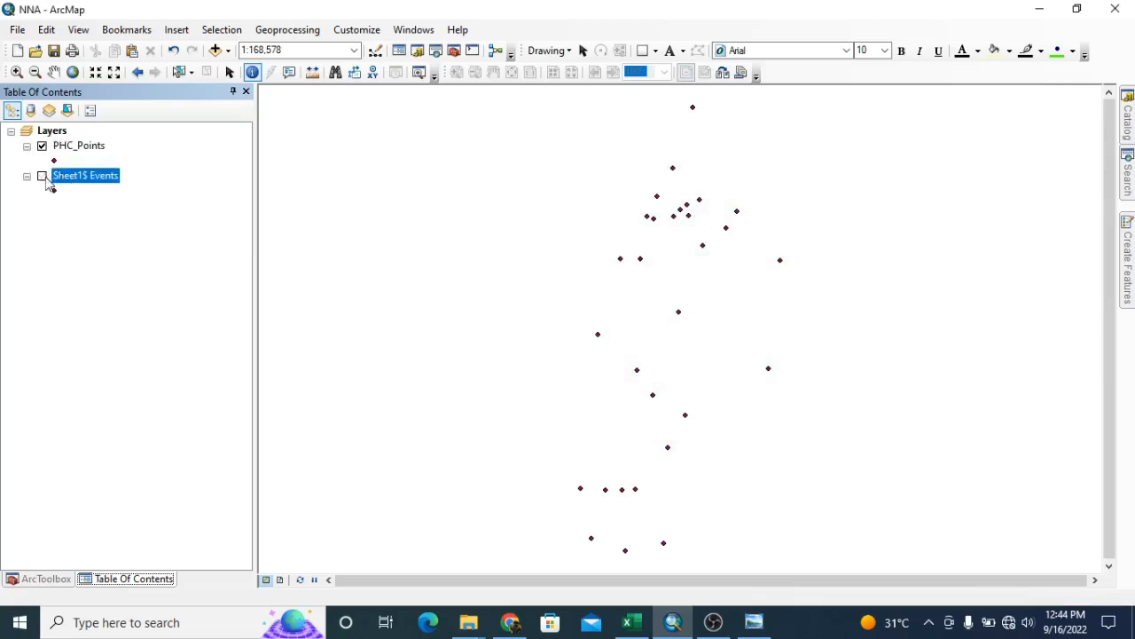
Review the attribute table of the PHC_Points layer, close it and clear the layer selection
click(75, 148)
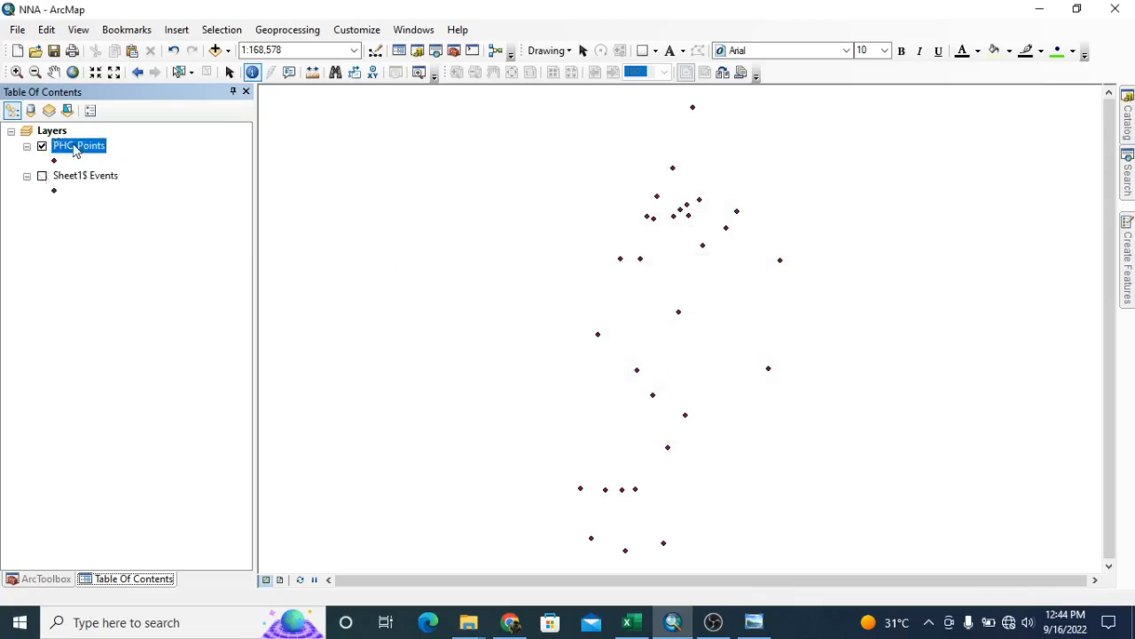
right_click(75, 151)
click(74, 374)
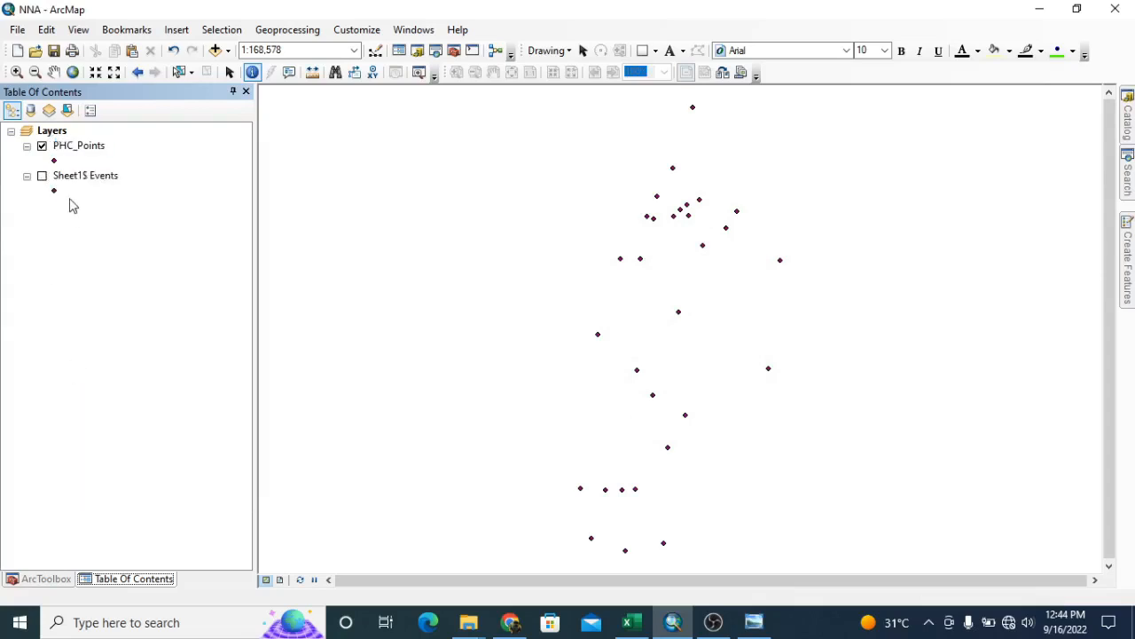
click(75, 152)
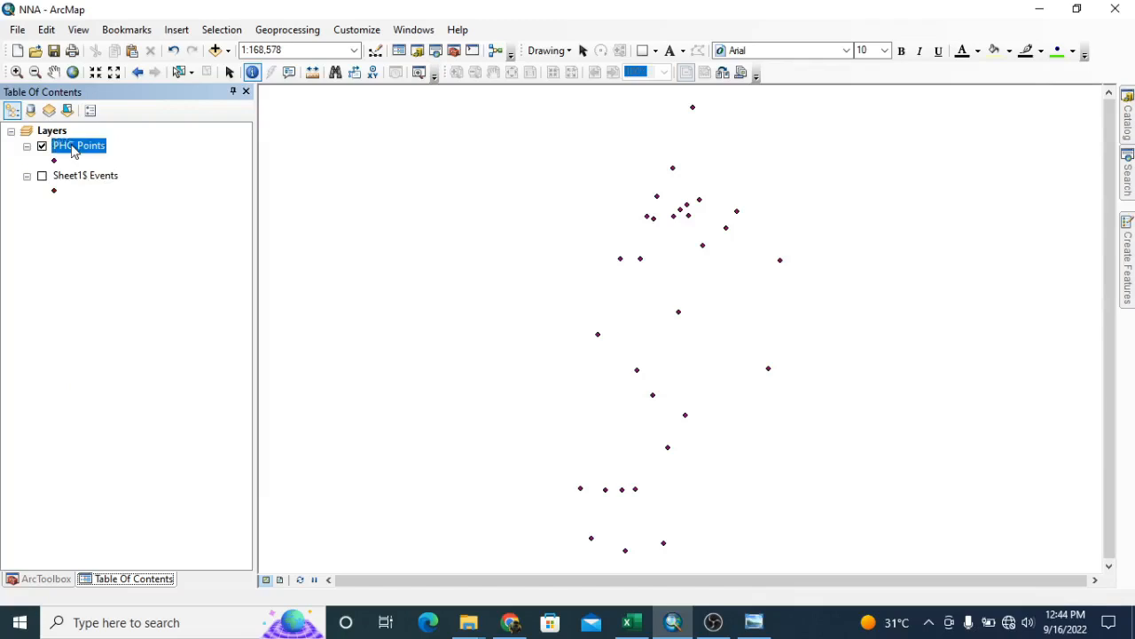
right_click(74, 151)
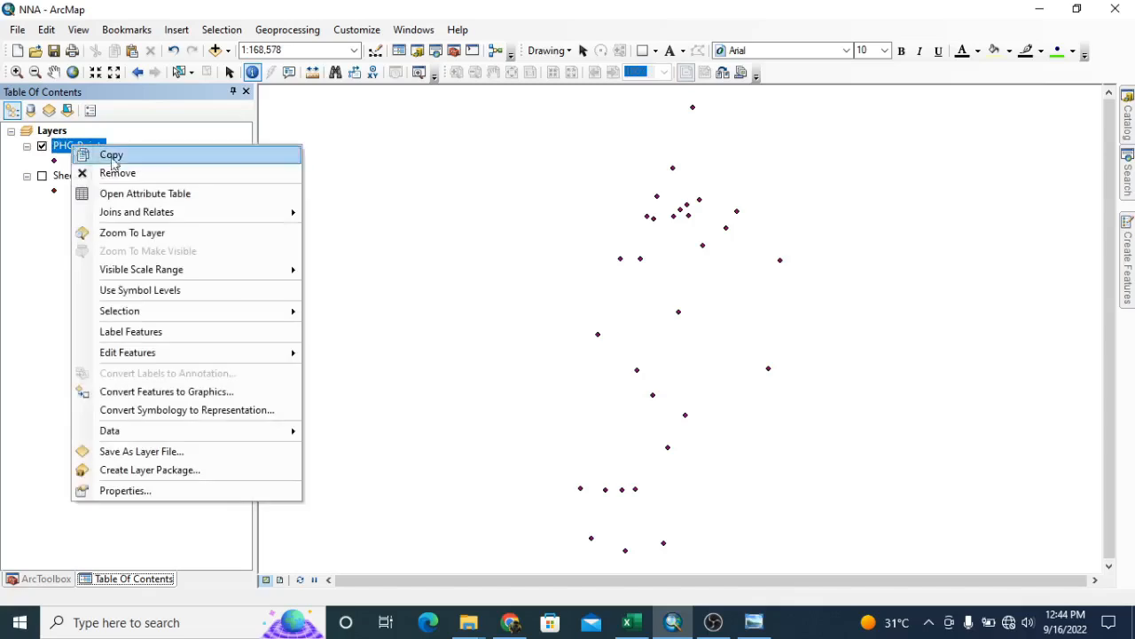
click(146, 196)
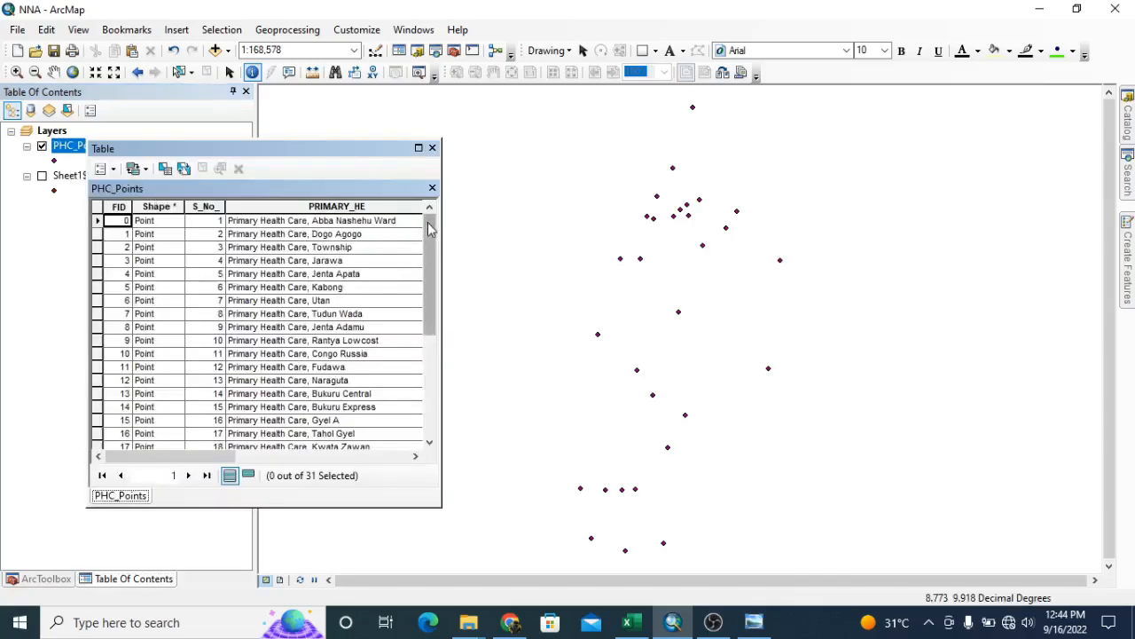
drag(428, 227, 420, 188)
drag(195, 455, 123, 351)
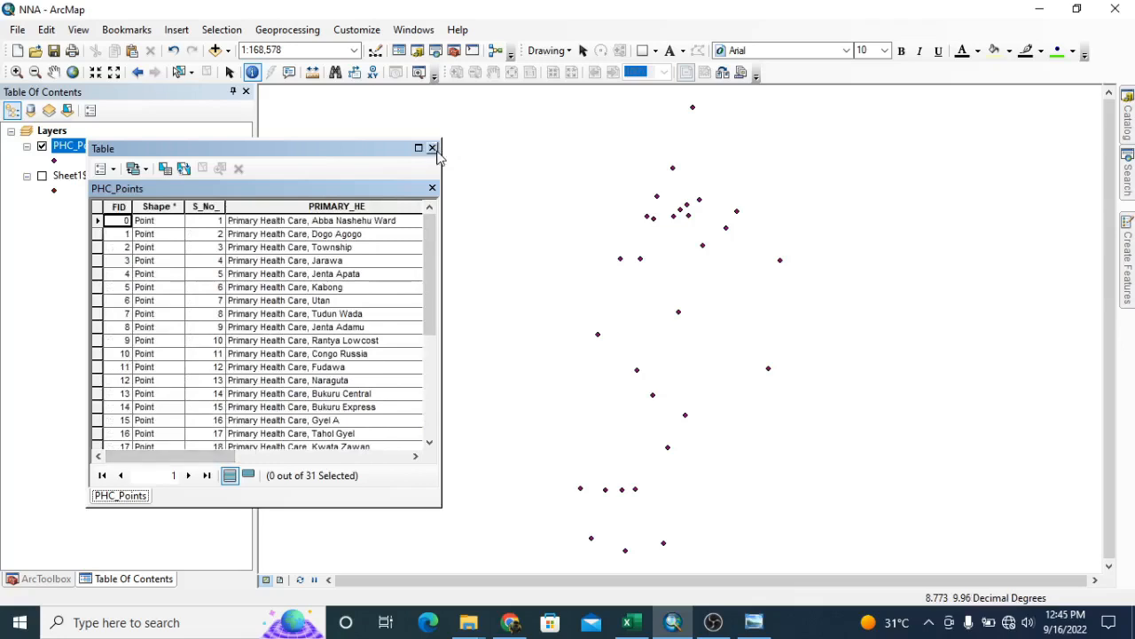
click(432, 148)
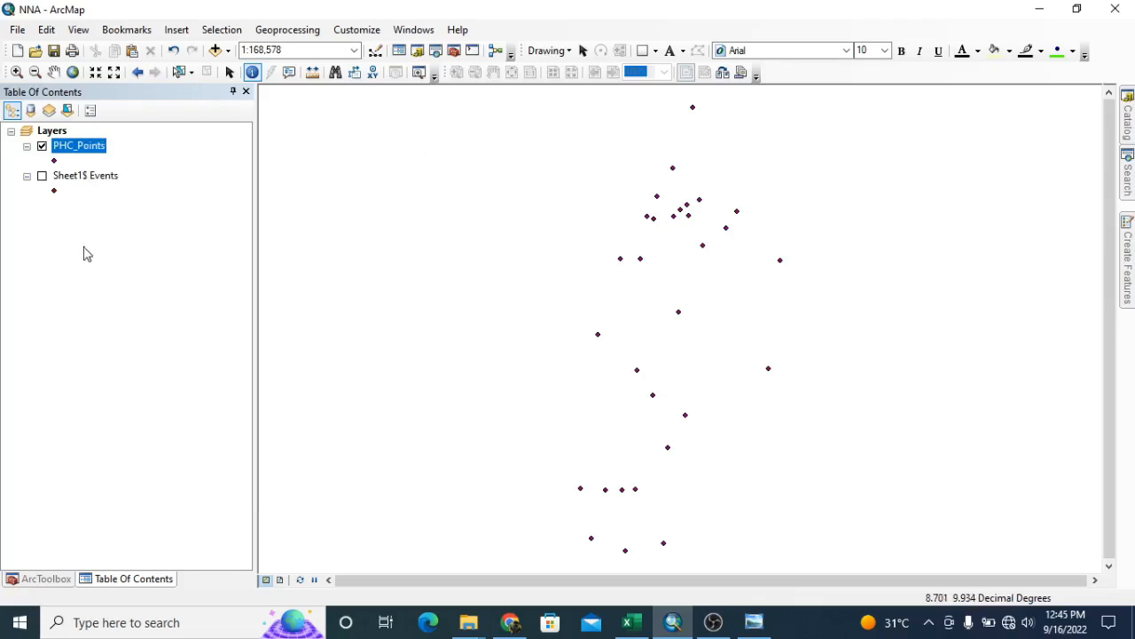
click(106, 303)
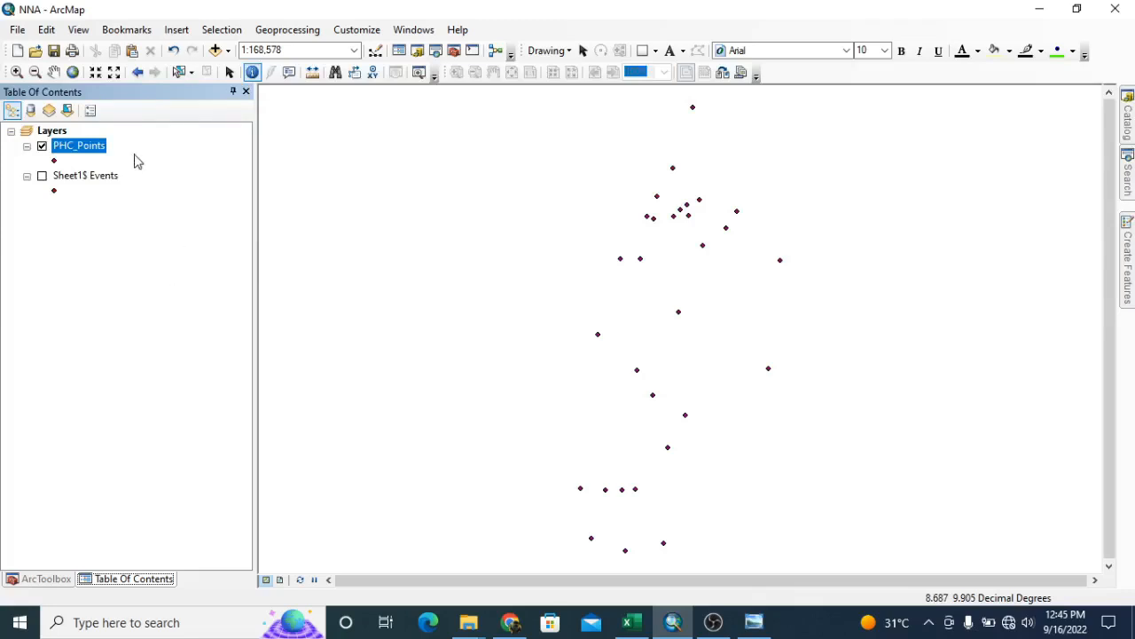
click(153, 275)
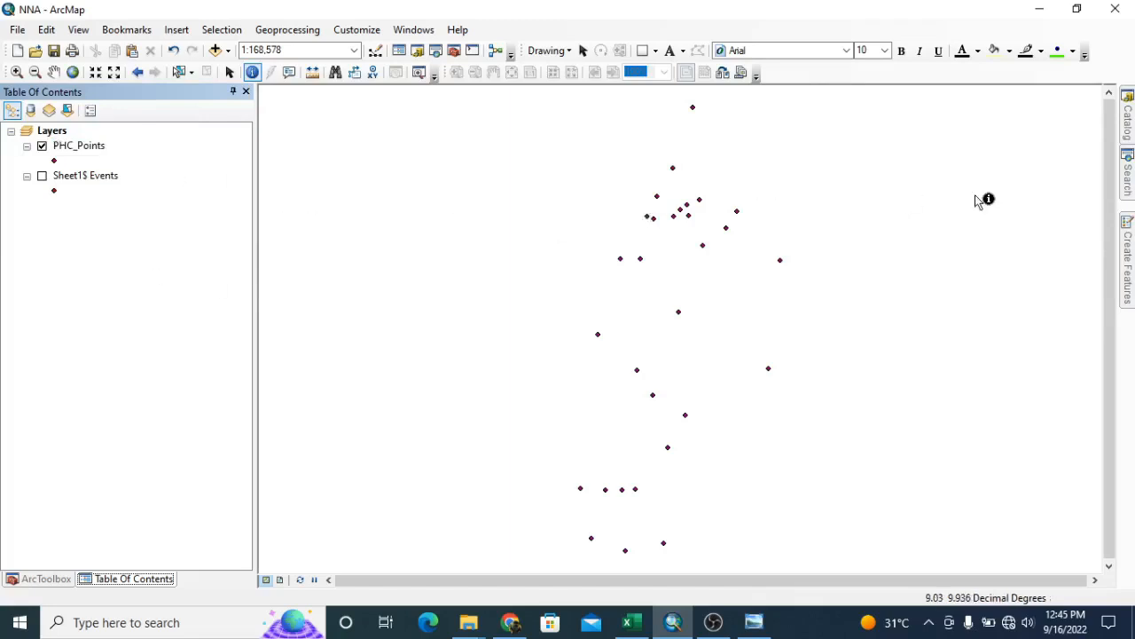
Add Jos_Metropolis_Projected.shp from the NNA project's Data folder to the map using the Catalog
click(230, 71)
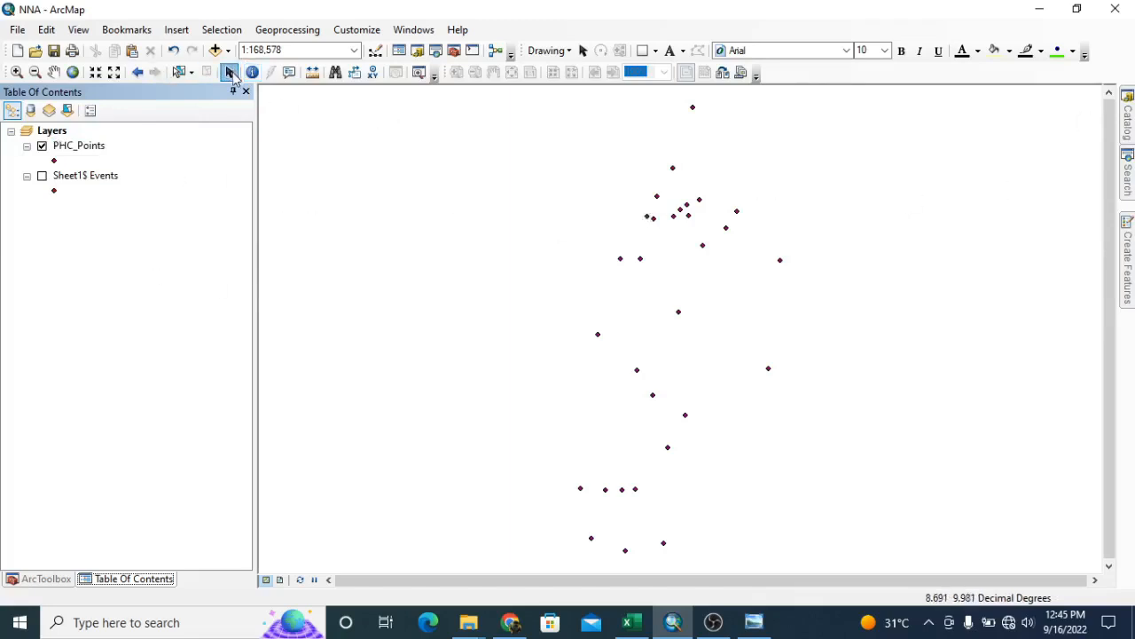
click(1129, 124)
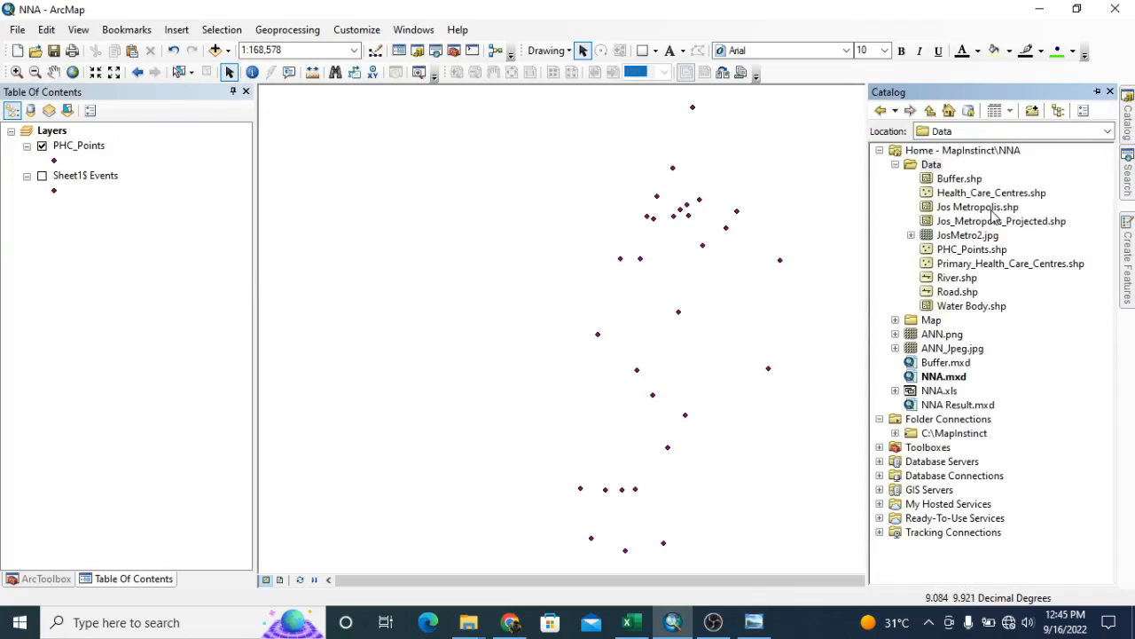
click(974, 278)
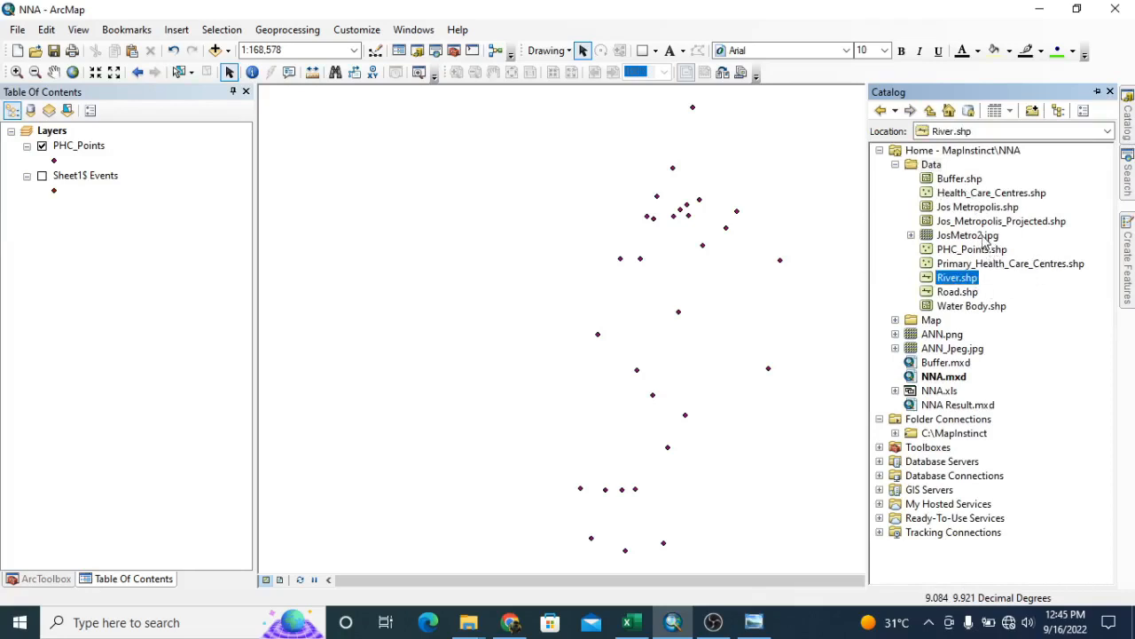
click(983, 236)
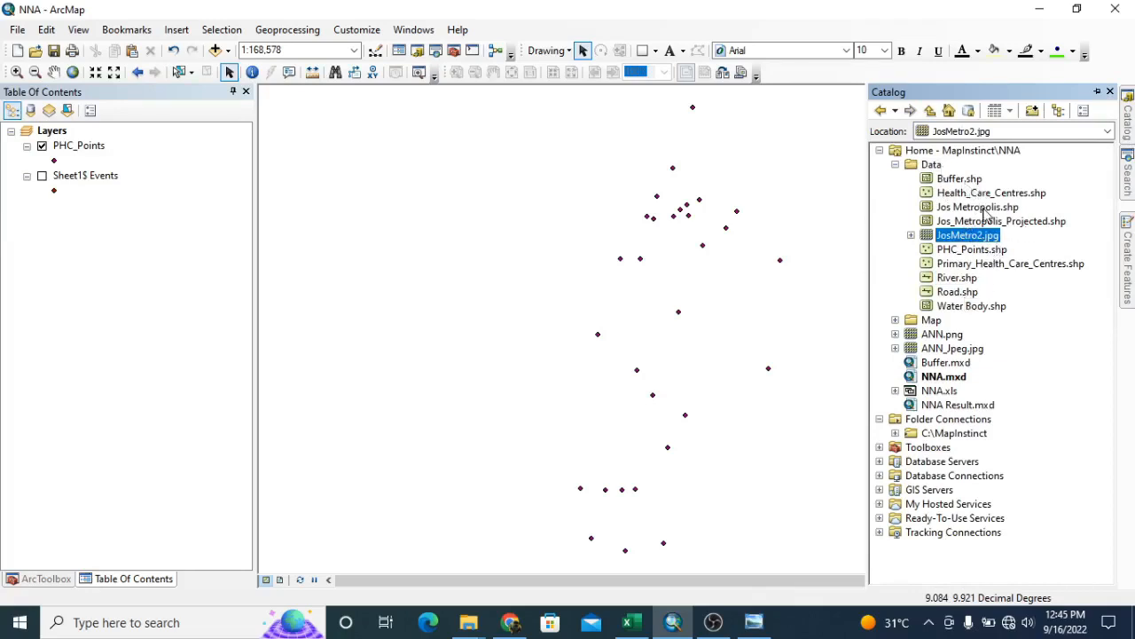
click(1008, 226)
mouse_move(1008, 226)
mouse_down()
mouse_move(654, 256)
mouse_move(1014, 257)
mouse_move(993, 224)
mouse_move(620, 286)
mouse_move(530, 250)
mouse_move(568, 246)
mouse_up()
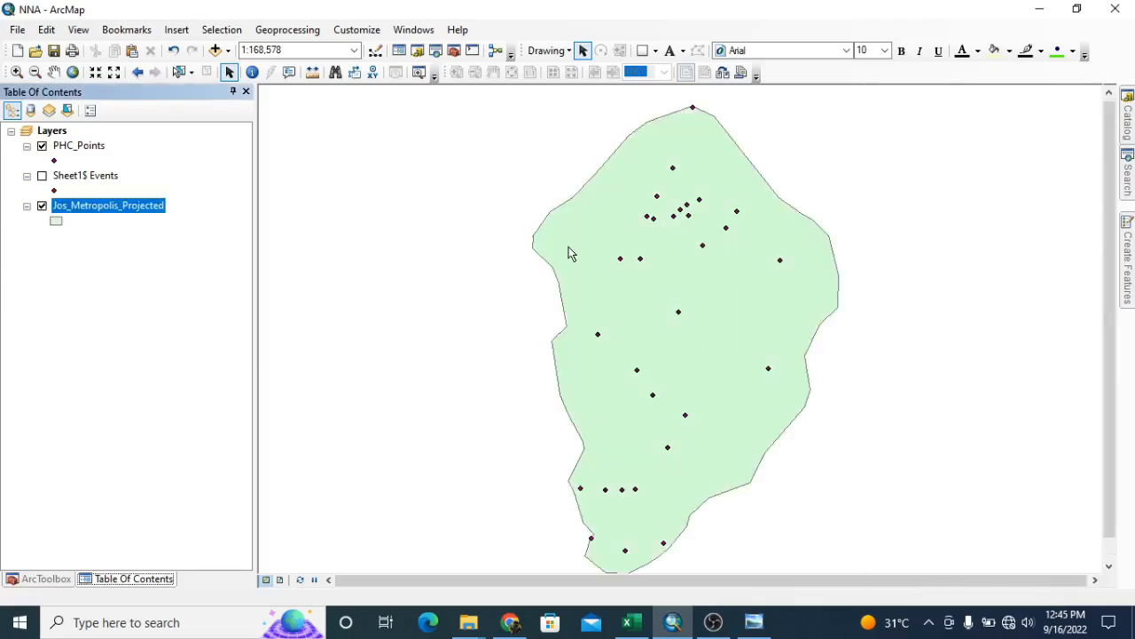